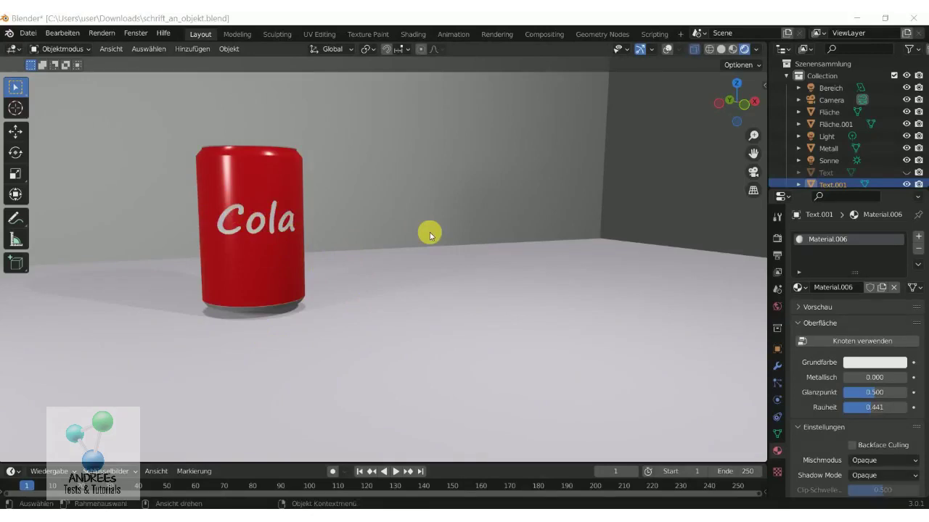
- Orbit around the can scene, turn on viewport overlays, and select the Cola lettering
mouse_move(431, 209)
middle_down()
mouse_move(454, 211)
mouse_move(442, 193)
mouse_move(429, 205)
mouse_move(400, 193)
mouse_move(431, 245)
mouse_move(444, 238)
middle_up()
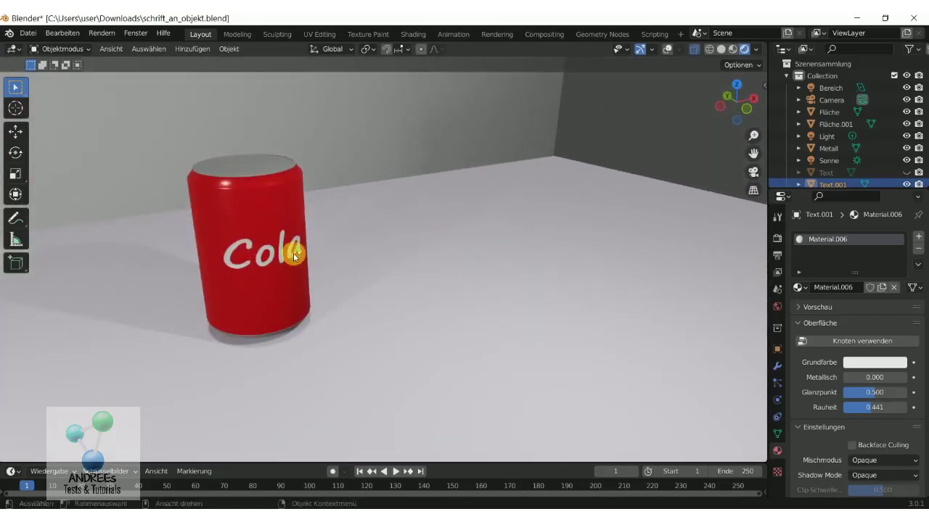
click(667, 49)
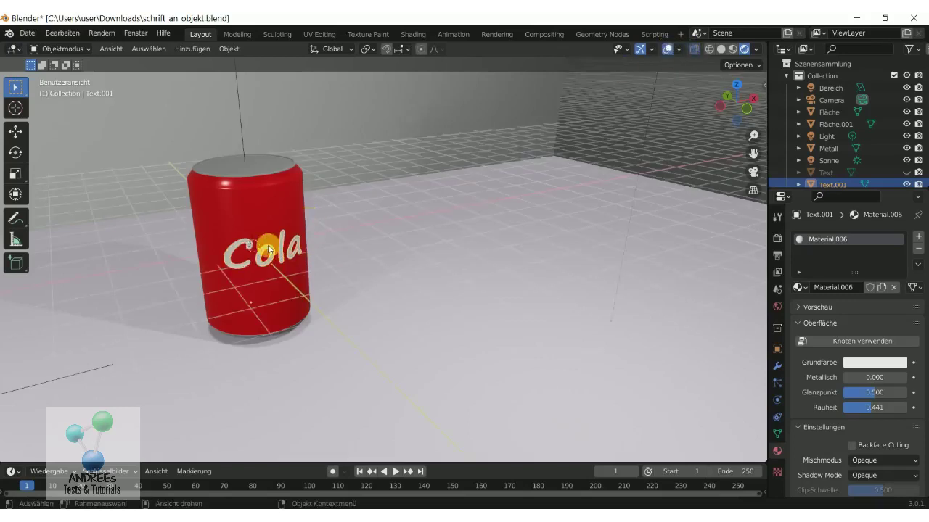
click(284, 254)
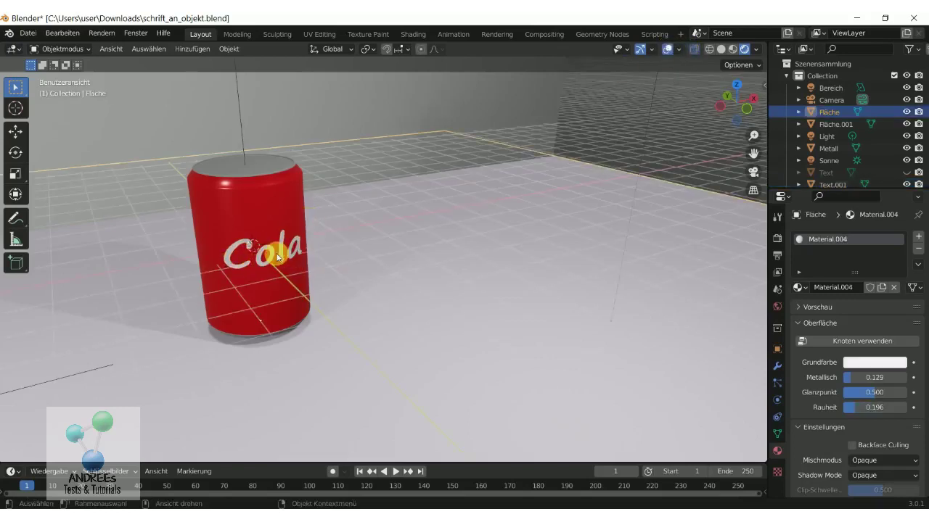
click(281, 259)
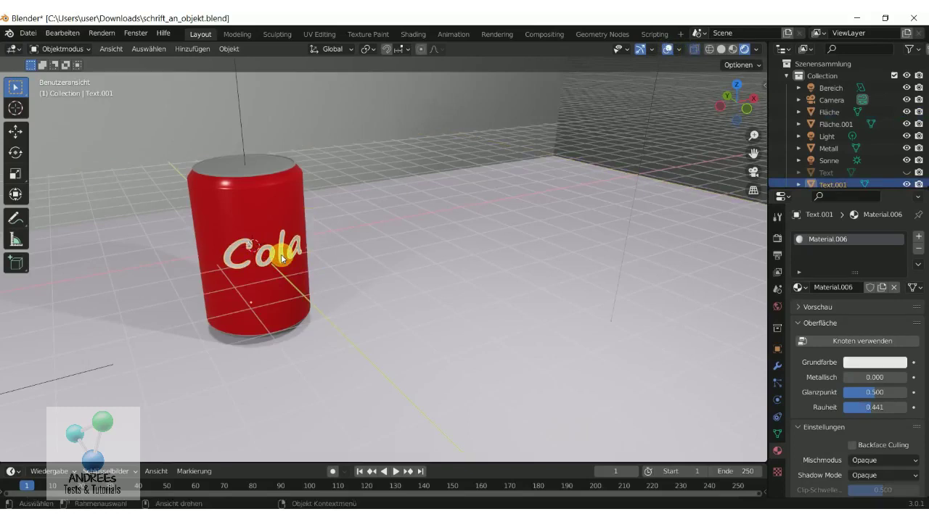
- Delete the old Cola text, add a new text object, and move it along Y and X against the can
key(Delete)
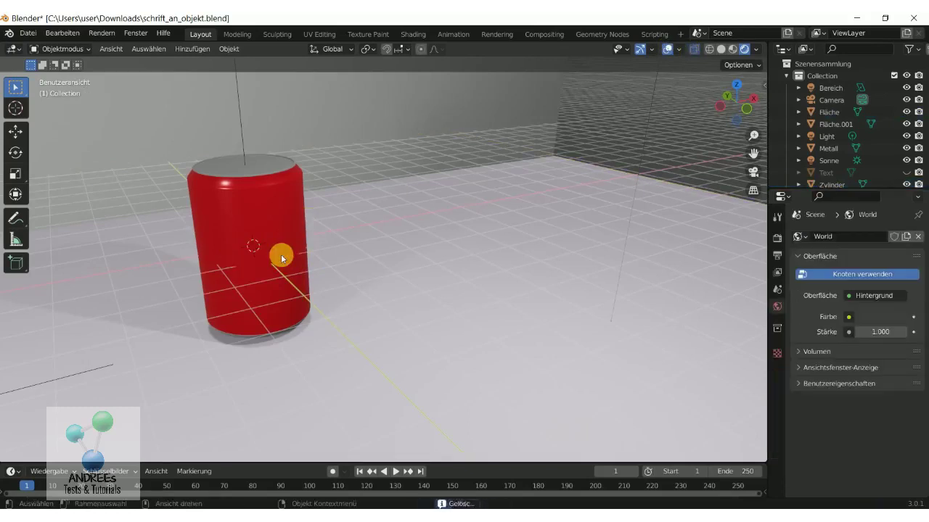
key(shift+a)
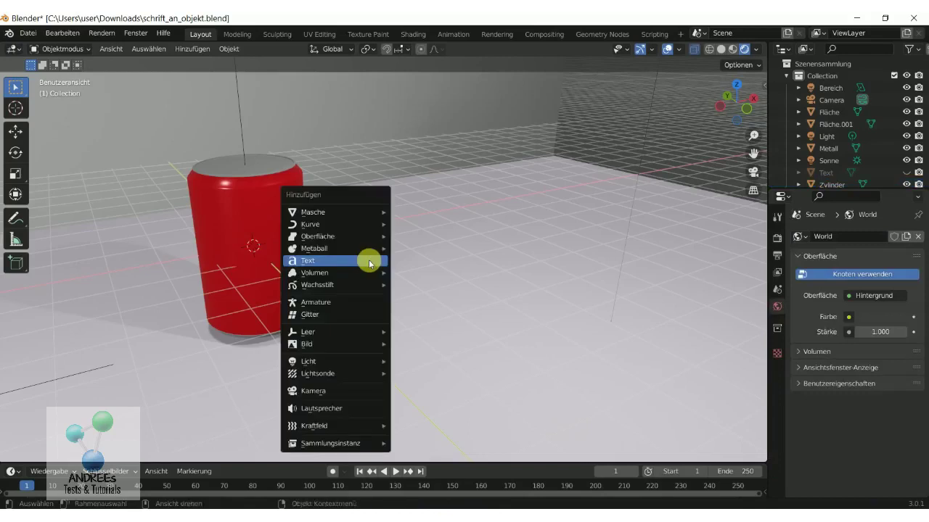
click(366, 264)
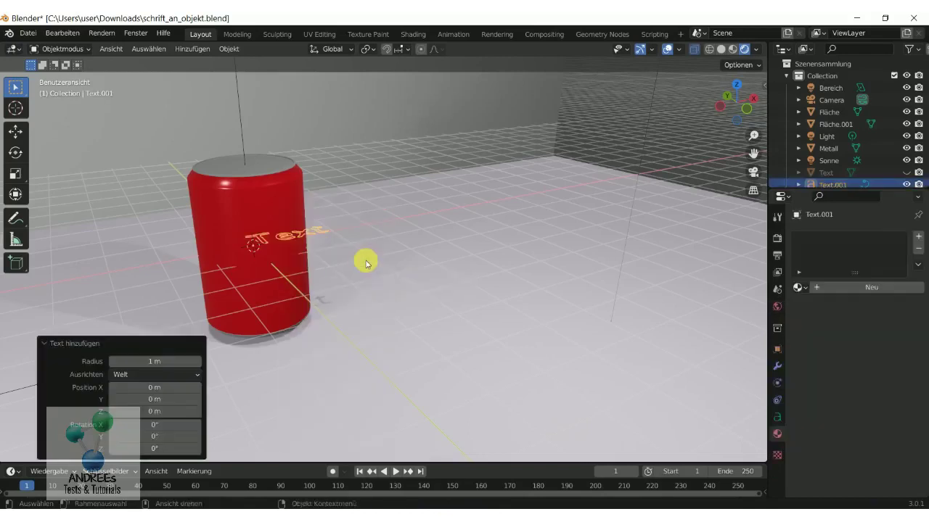
key(g)
key(y)
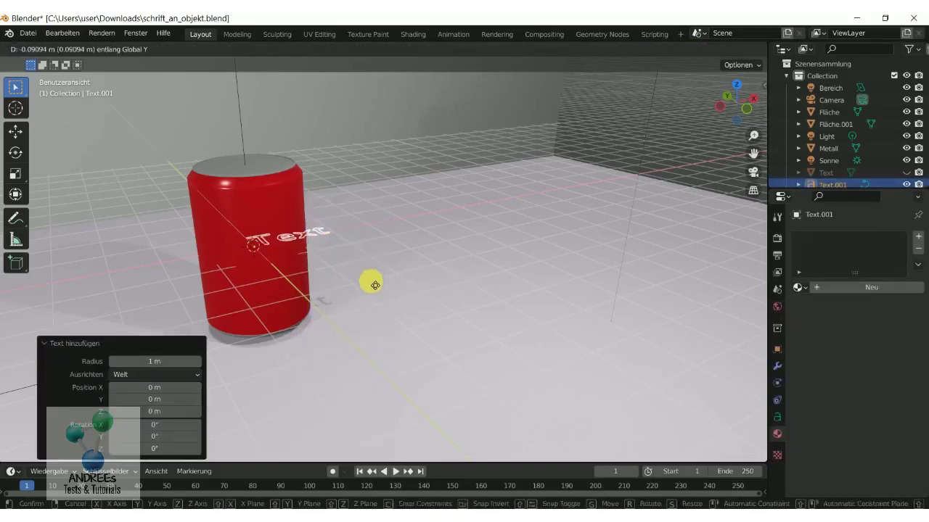
click(387, 325)
key(g)
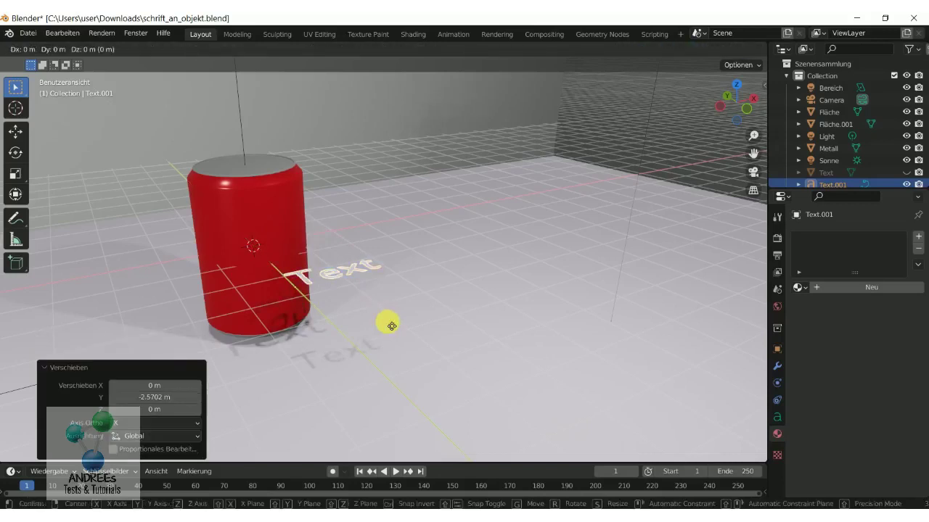
key(x)
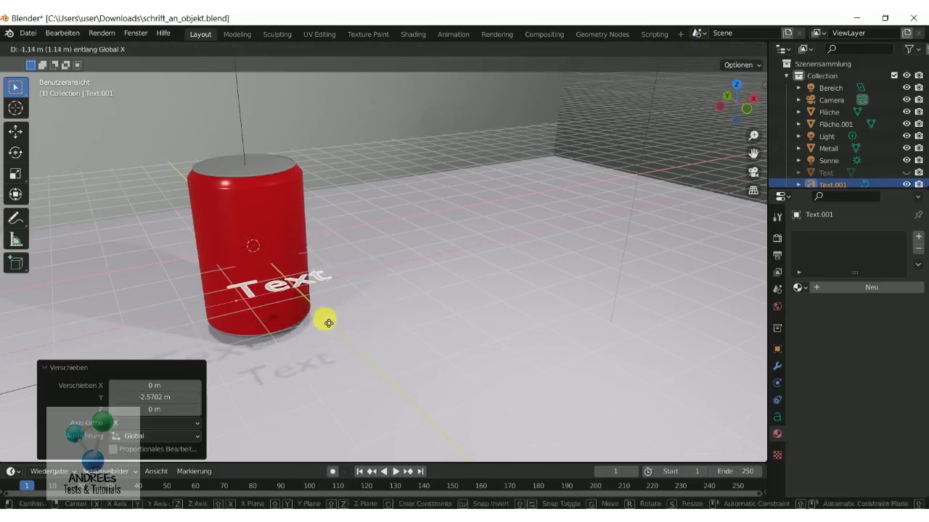
click(325, 323)
- Rotate the new text exactly 90° around X so it stands upright
key(r)
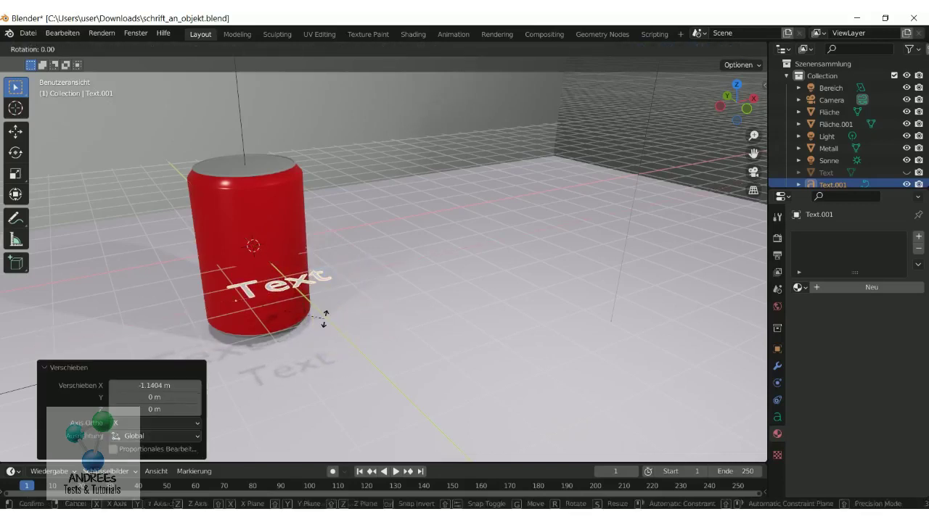
key(x)
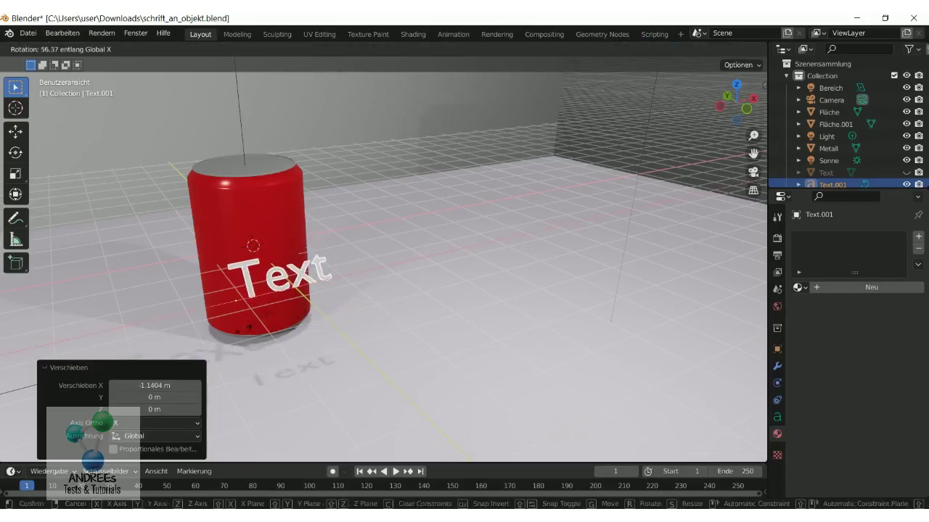
click(228, 312)
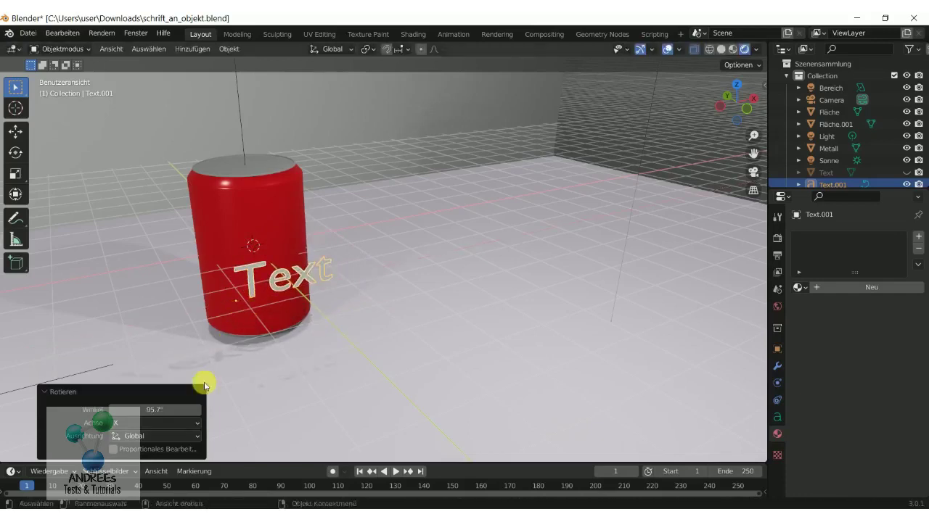
click(176, 412)
text(90)
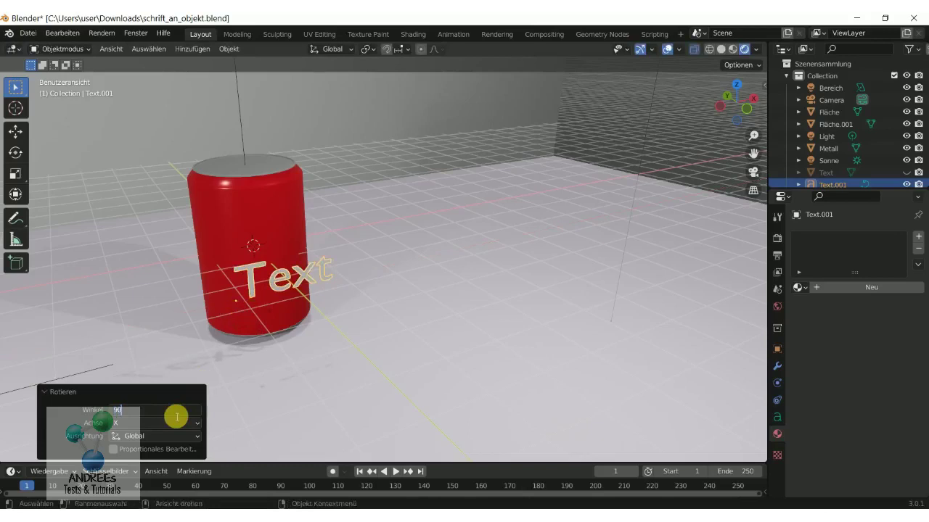
key(Return)
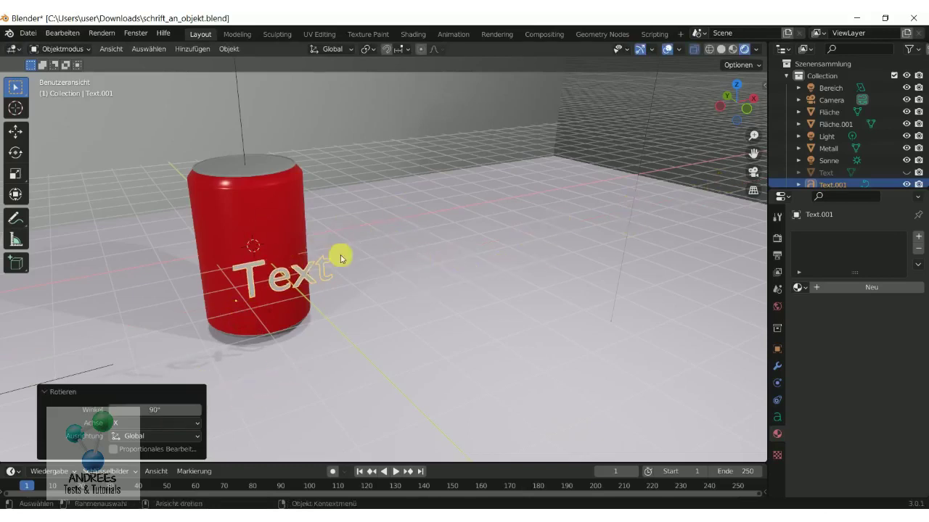
click(43, 392)
scroll(305, 283, up, 2)
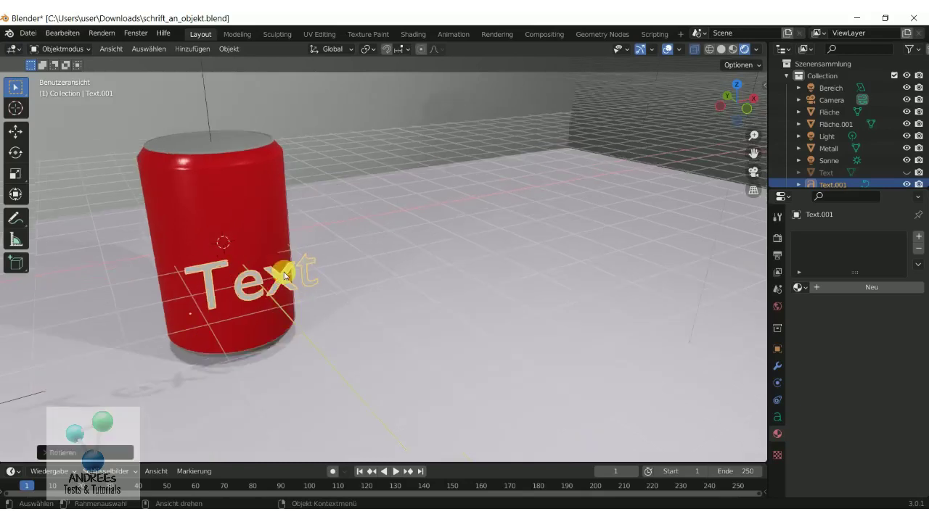
- In Edit mode, replace the placeholder 'Text' with 'Cola', then return to Object mode
click(60, 48)
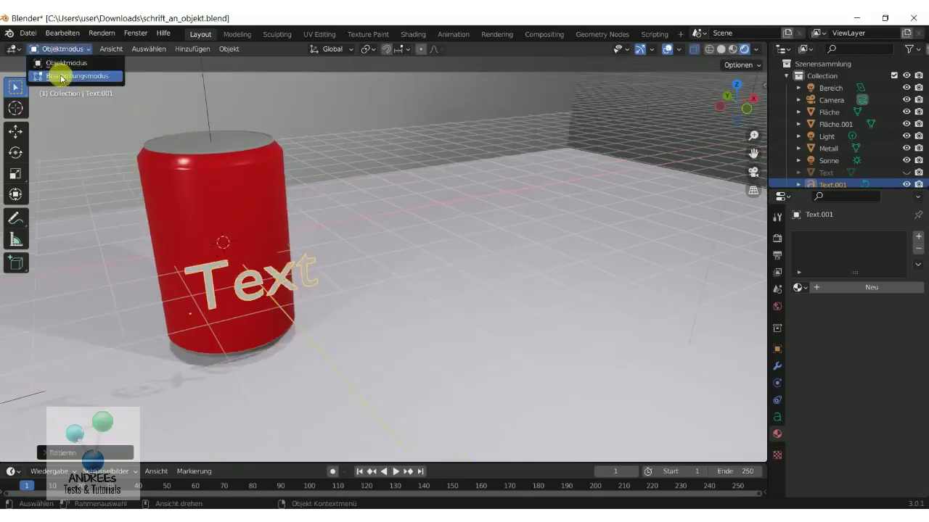
click(62, 75)
key(BackSpace)
key(BackSpace)
key(BackSpace)
key(BackSpace)
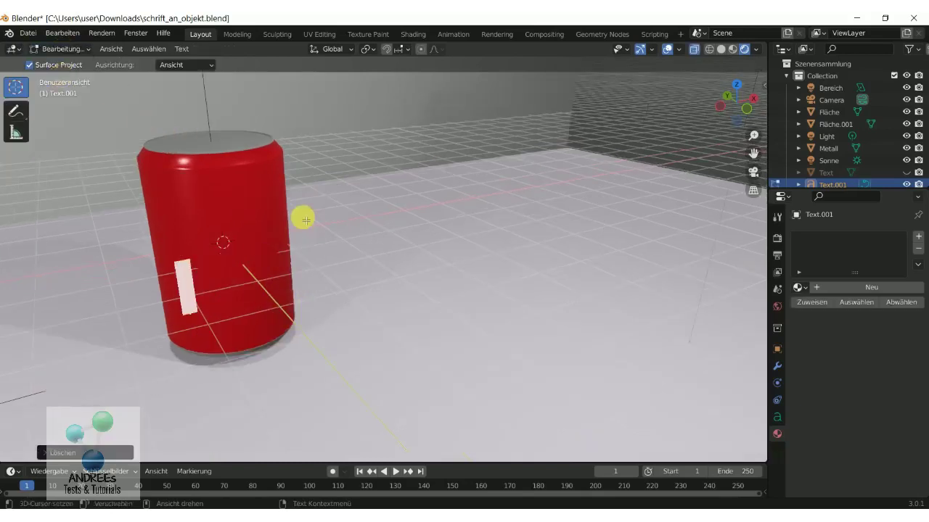
text(Col)
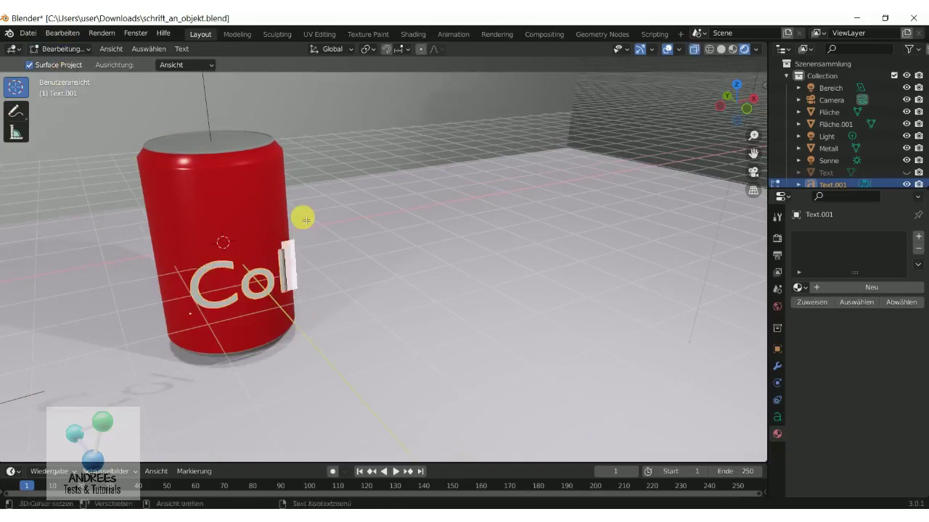
text(a)
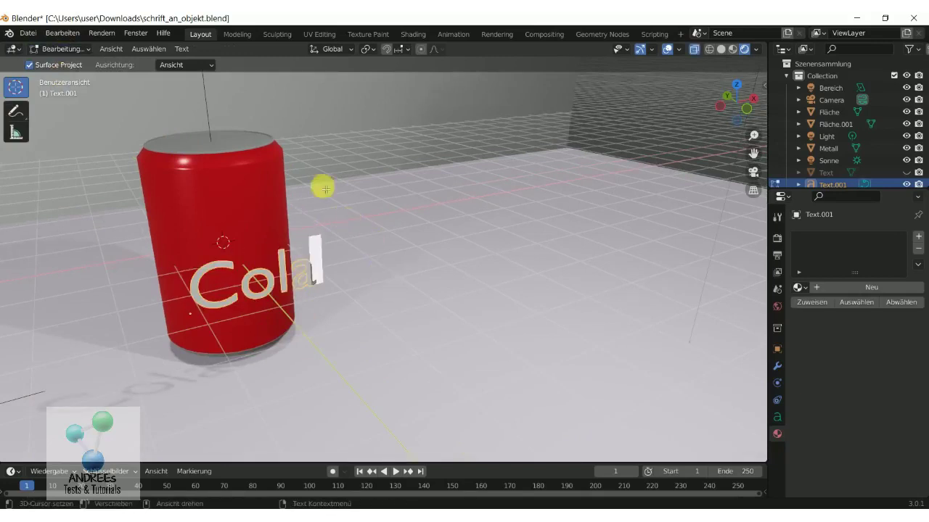
click(65, 49)
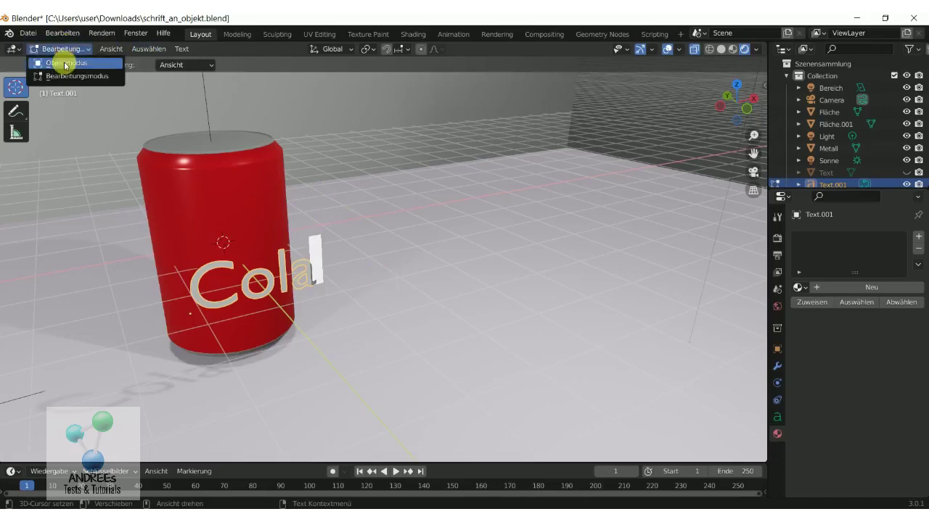
click(64, 63)
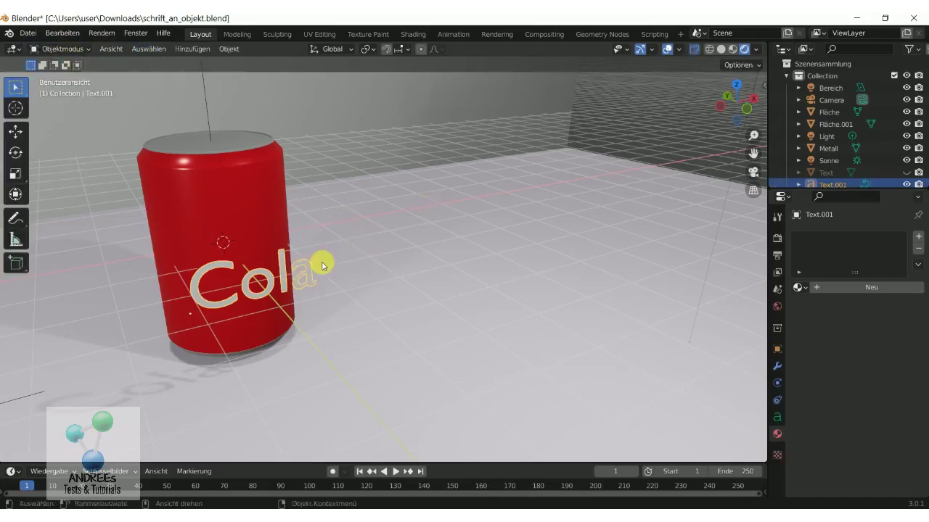
- Show the text object's data properties and reselect the Cola text
click(778, 418)
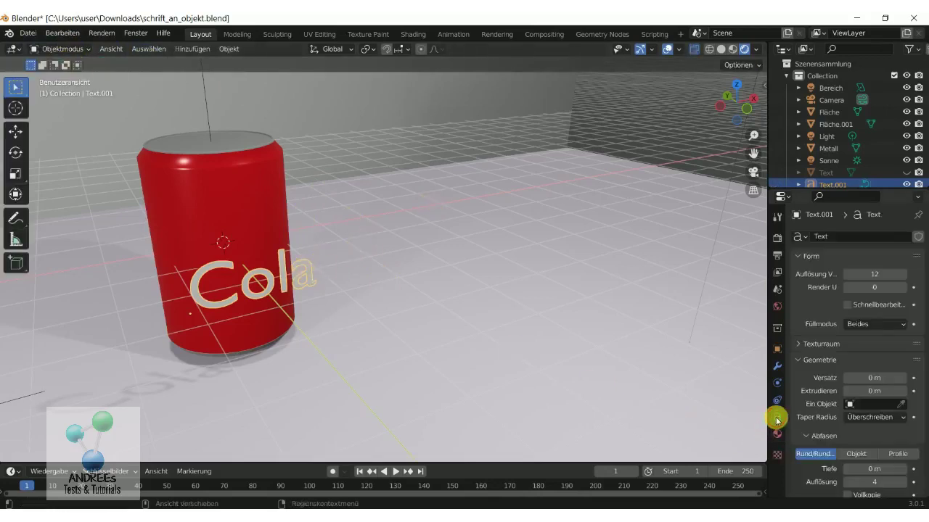
scroll(858, 369, down, 1)
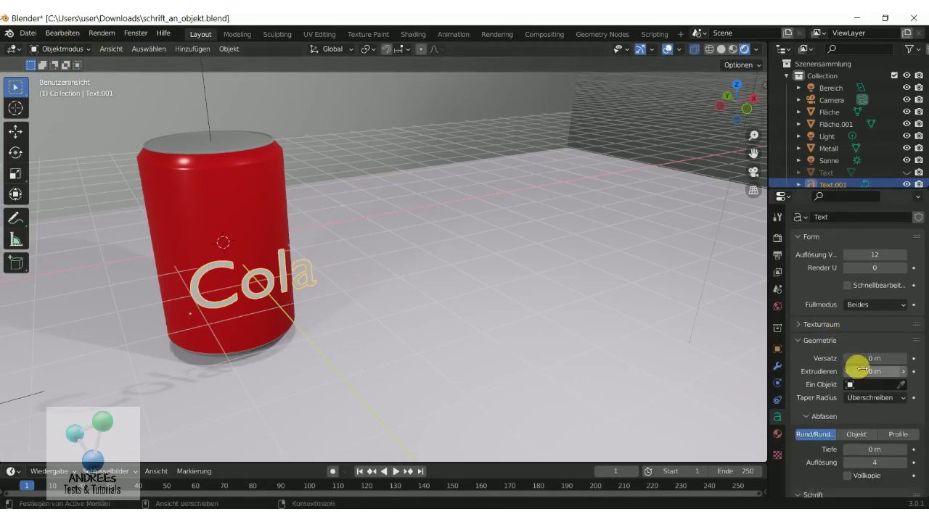
scroll(858, 368, down, 3)
scroll(856, 369, down, 3)
scroll(908, 365, down, 1)
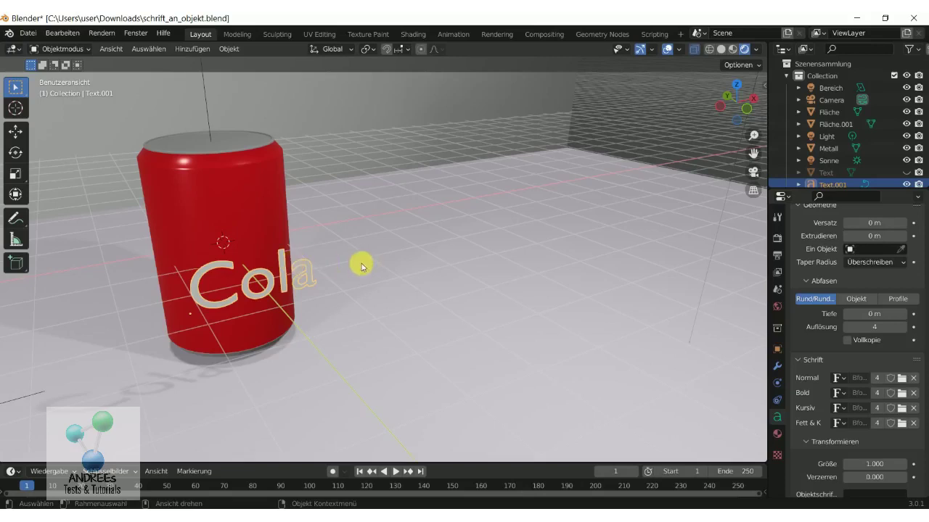
click(330, 266)
click(284, 276)
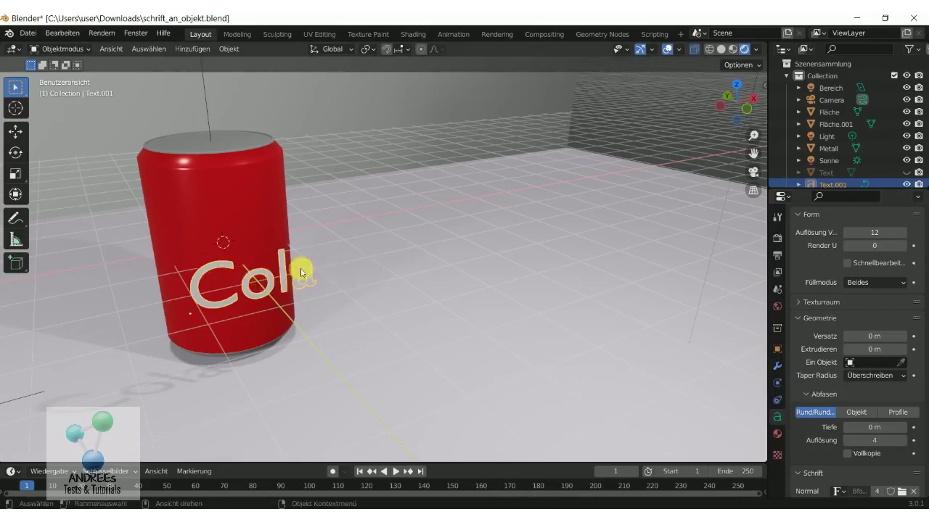
- Set the Cola text's shear (Verzerren) to 0.100 and its size to 0.950
scroll(877, 383, down, 2)
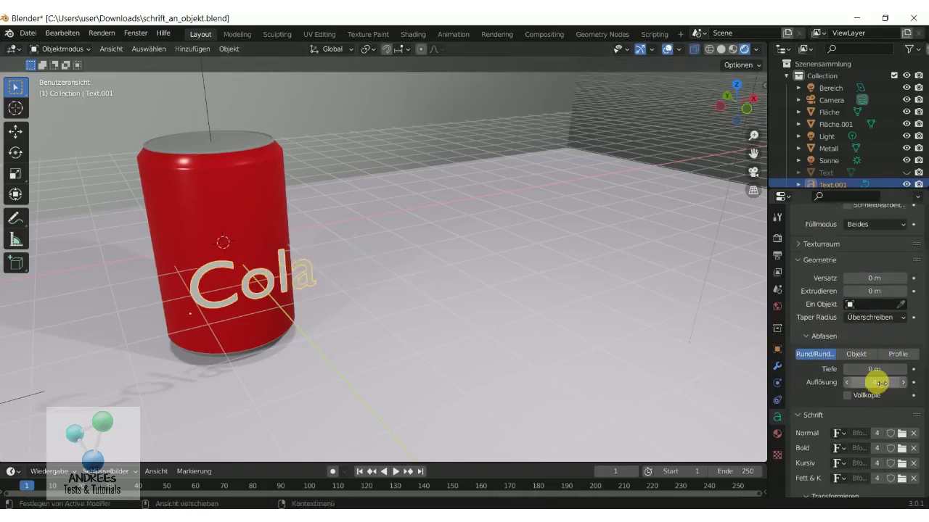
scroll(876, 382, down, 3)
scroll(876, 381, down, 4)
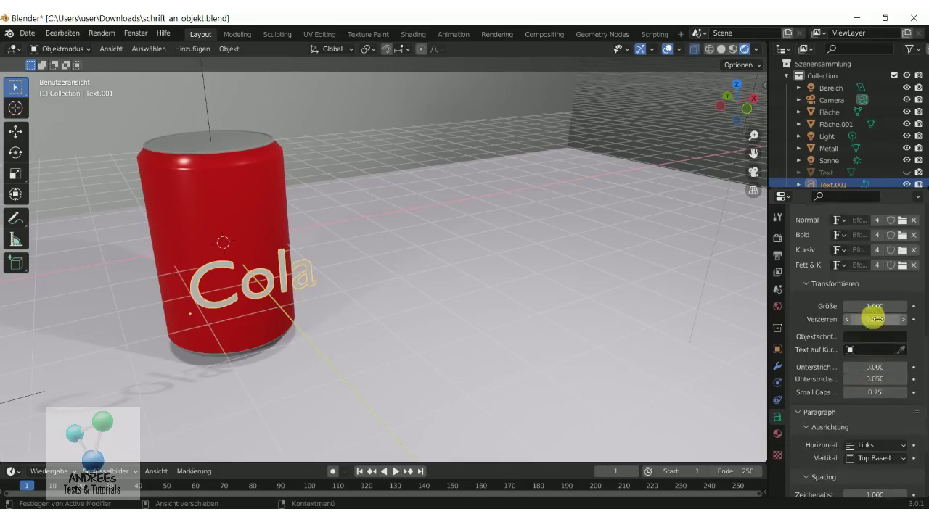
scroll(875, 312, up, 3)
scroll(875, 319, down, 2)
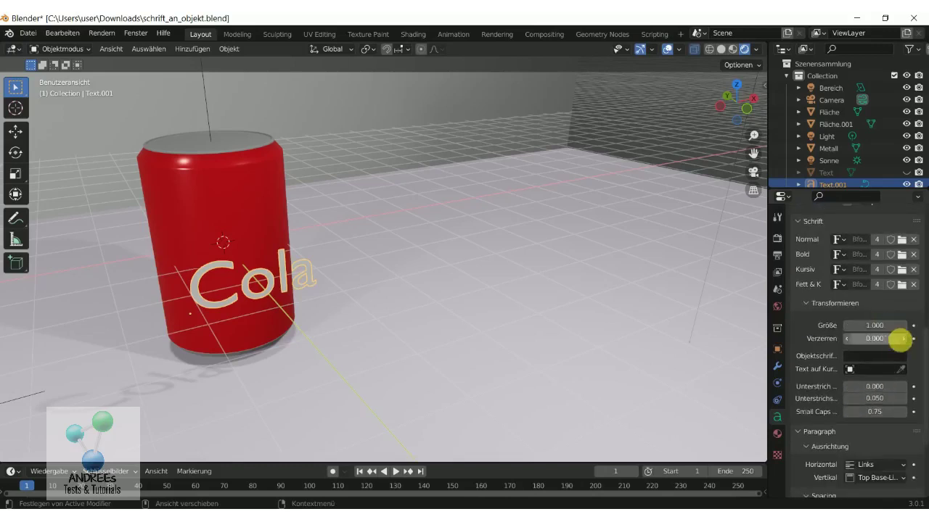
click(902, 339)
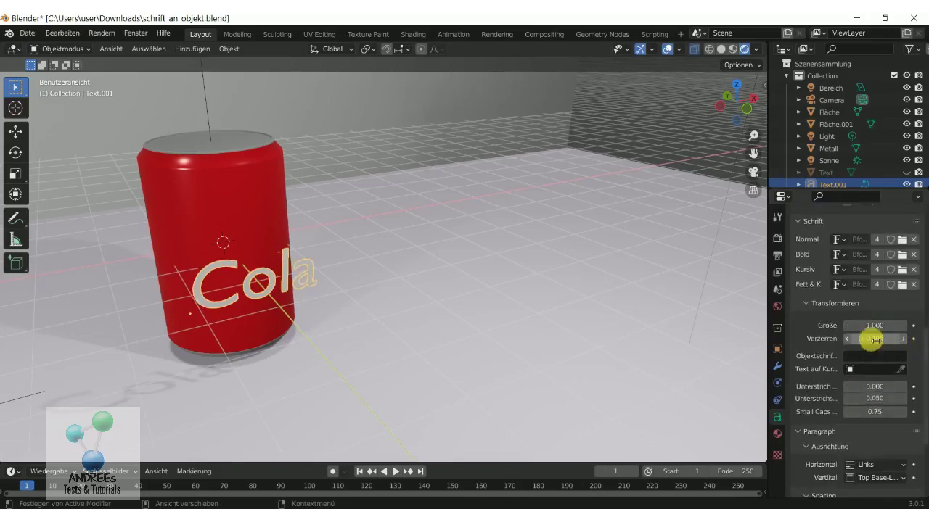
mouse_move(874, 325)
drag(846, 326, 835, 325)
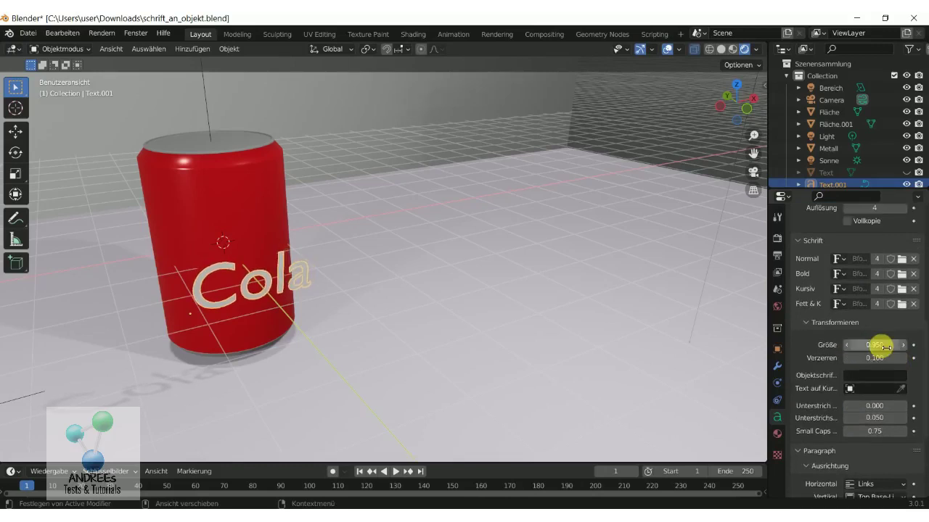
scroll(879, 337, up, 5)
- Add a Shrinkwrap (Schrumpfen/Umhüllen) modifier to the Cola text
click(776, 368)
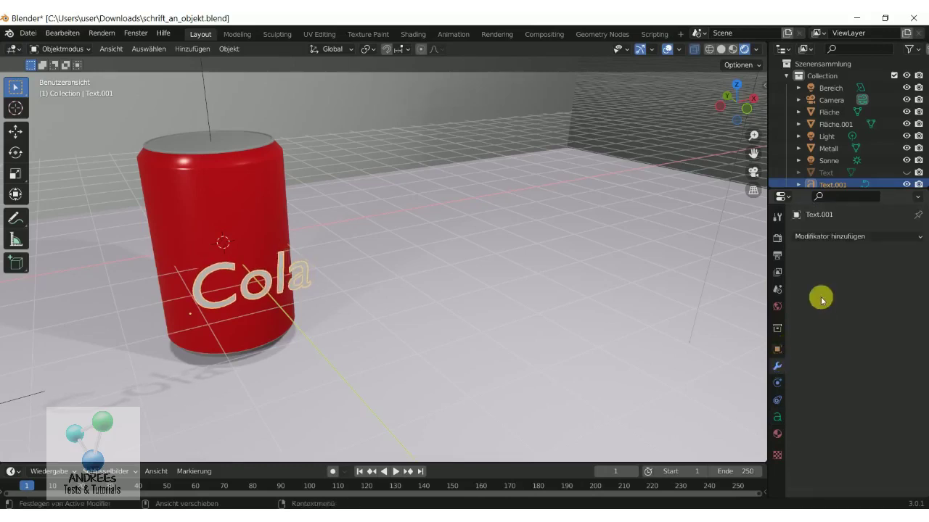
click(830, 238)
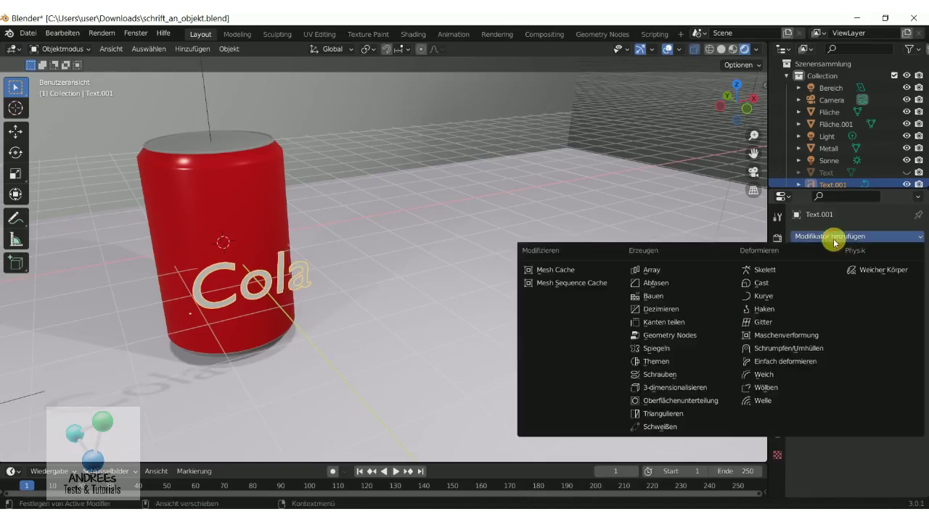
click(787, 349)
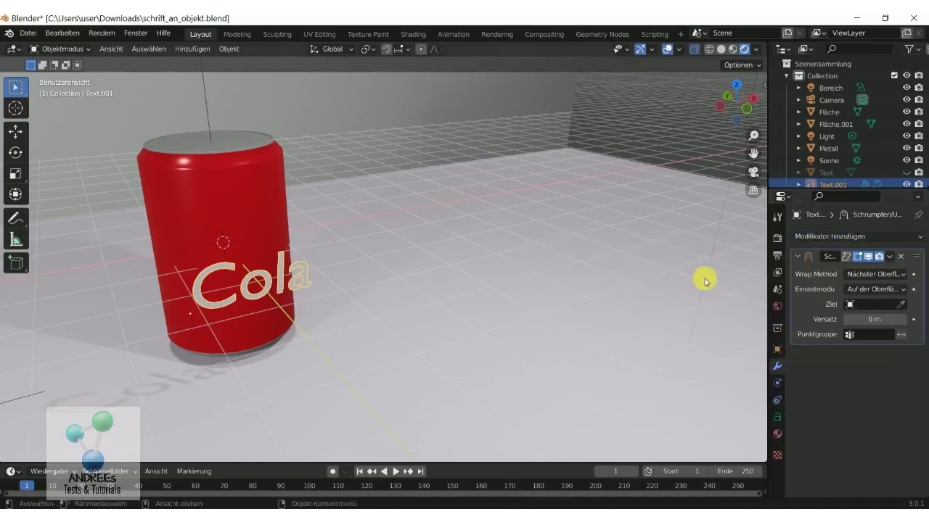
- Set wrap method to Projekt, snap mode Auf der Oberfläche, Negativ on and Positiv off
click(877, 277)
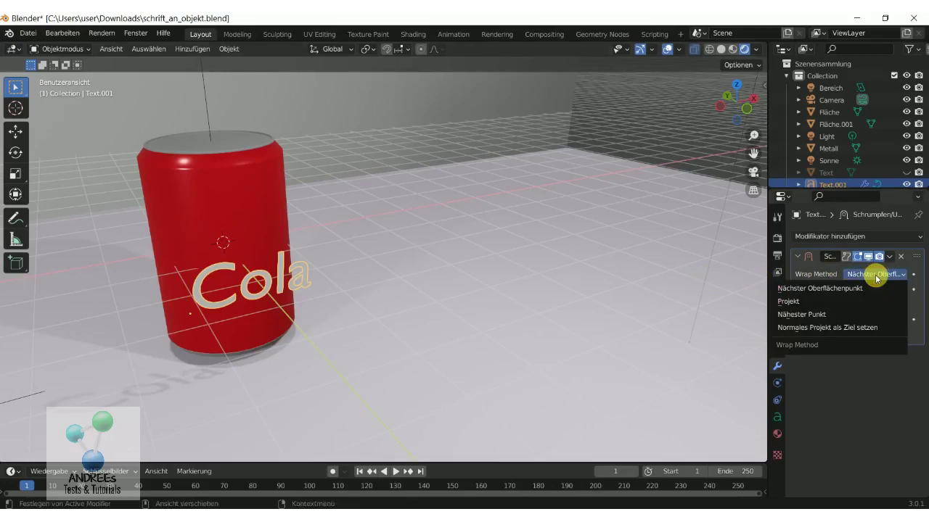
click(824, 304)
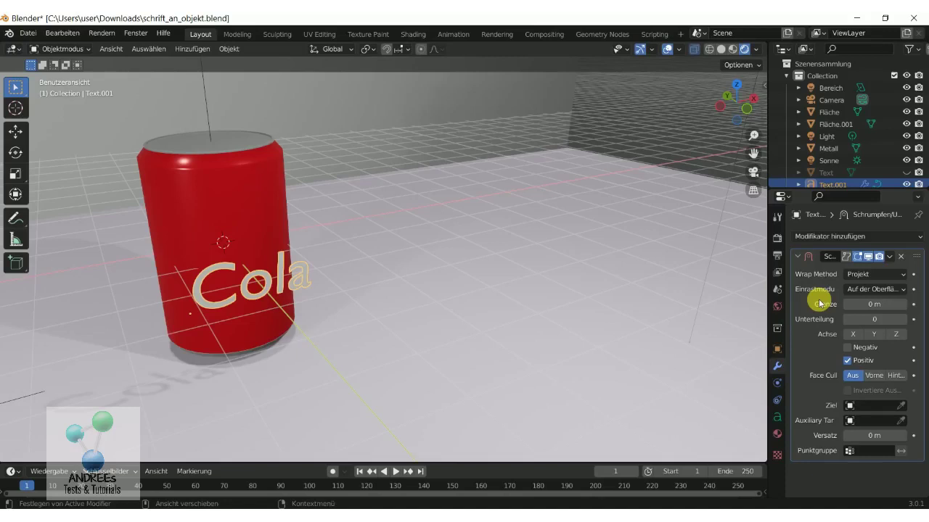
click(869, 291)
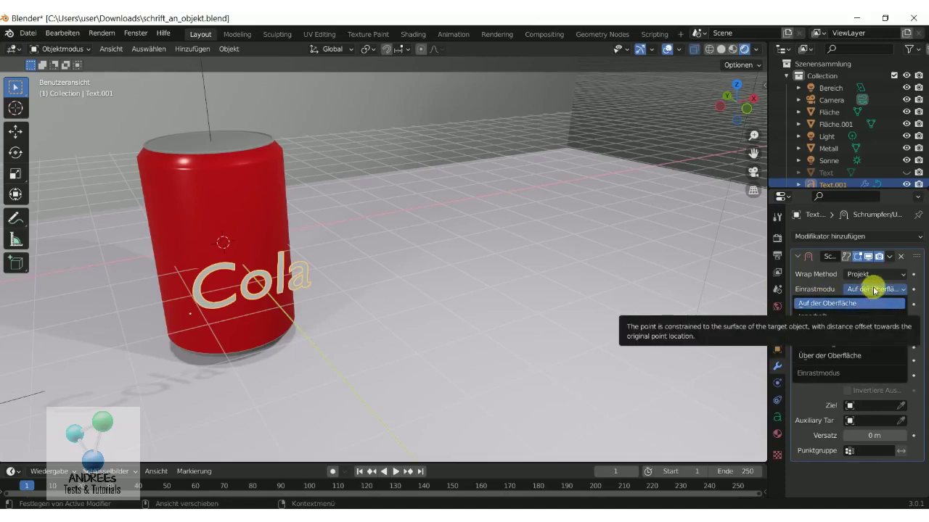
click(874, 290)
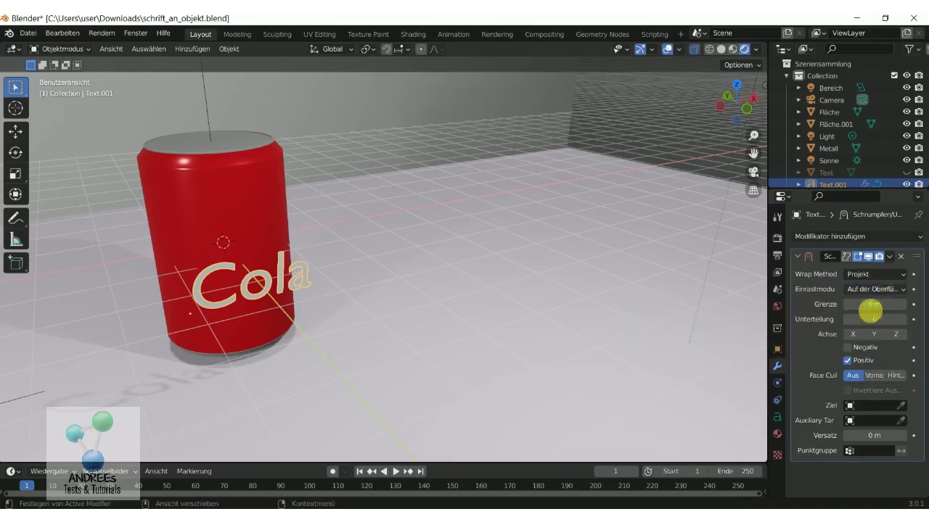
click(847, 348)
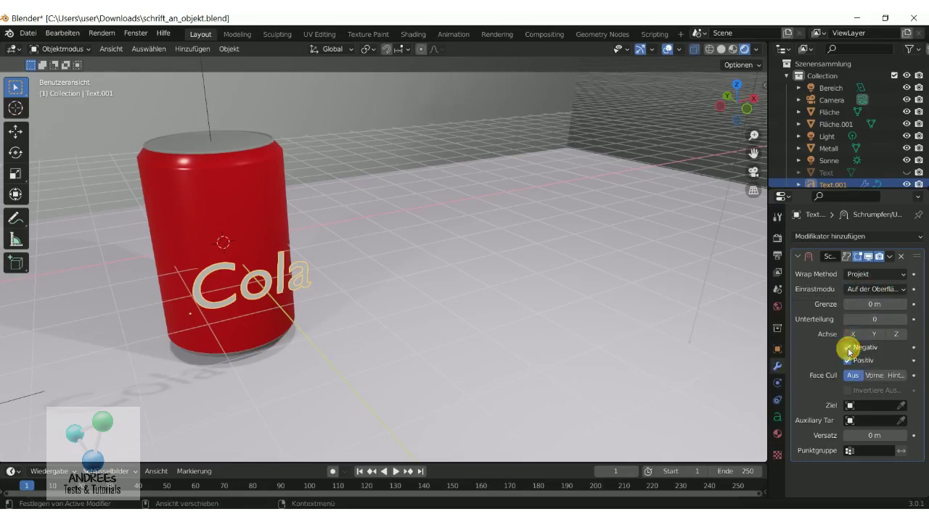
click(848, 360)
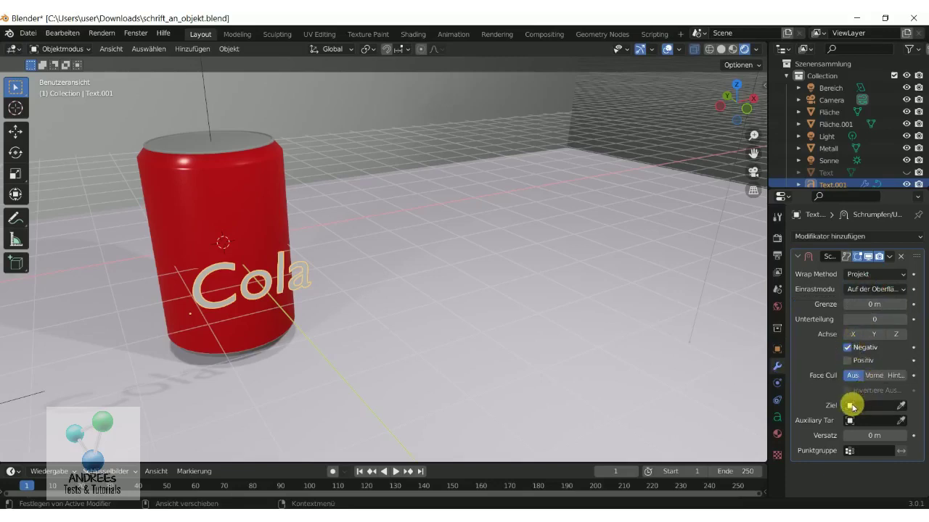
- Make the Zylinder can the wrap target, set snap mode Außerhalb der Oberfläche, and leave face culling off
click(901, 406)
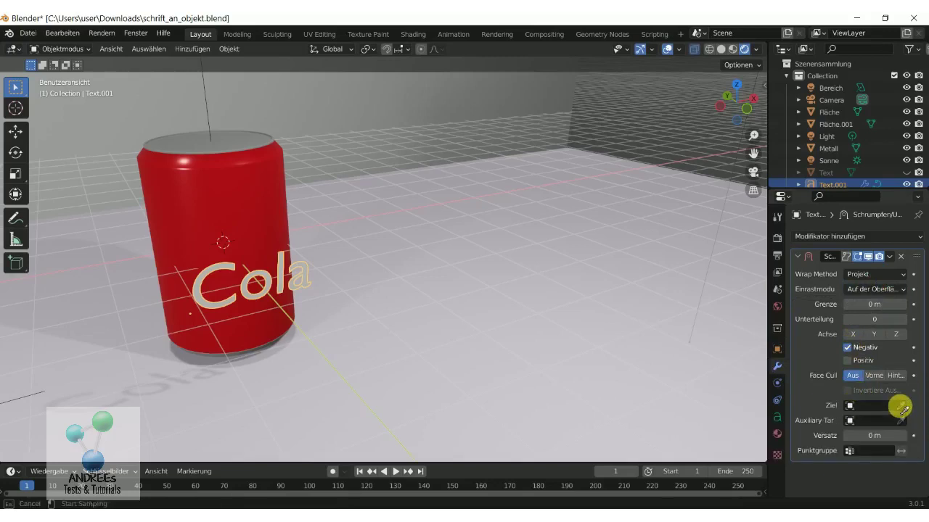
click(247, 235)
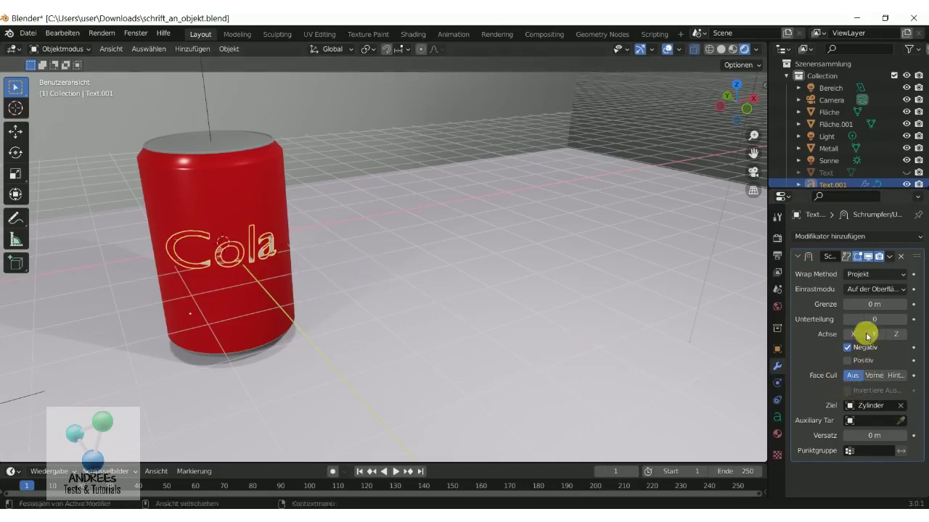
click(864, 290)
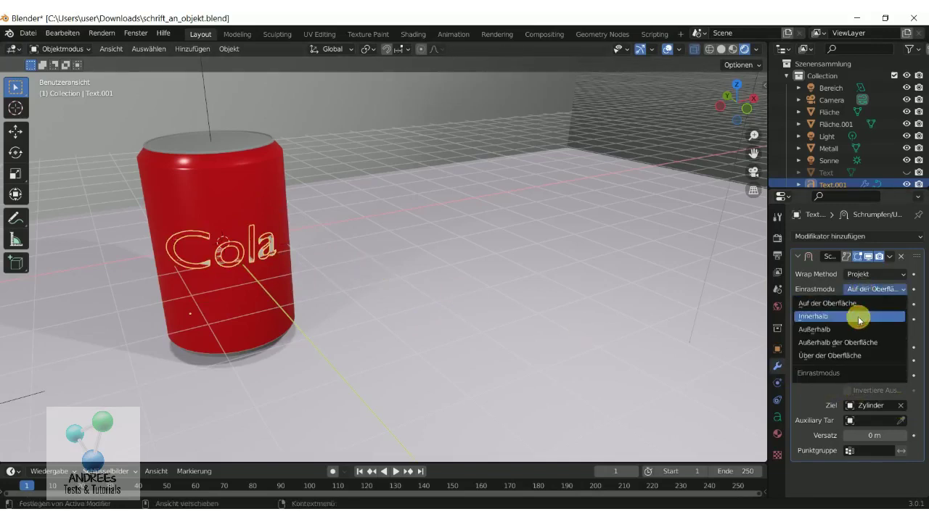
click(857, 316)
click(863, 290)
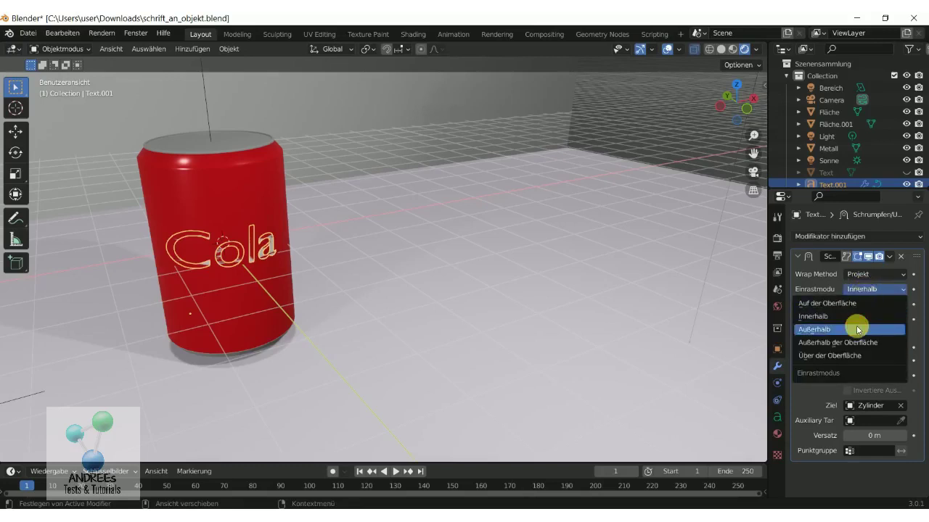
click(856, 326)
click(859, 290)
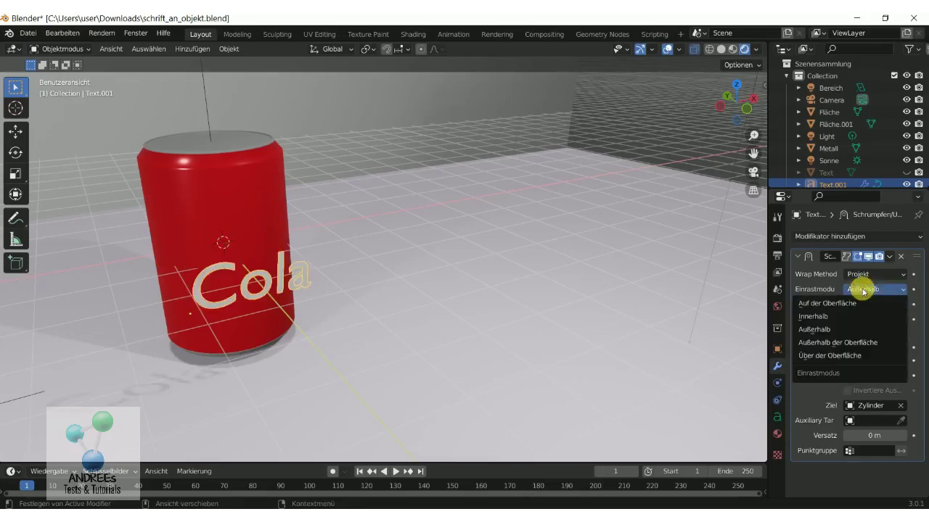
click(856, 342)
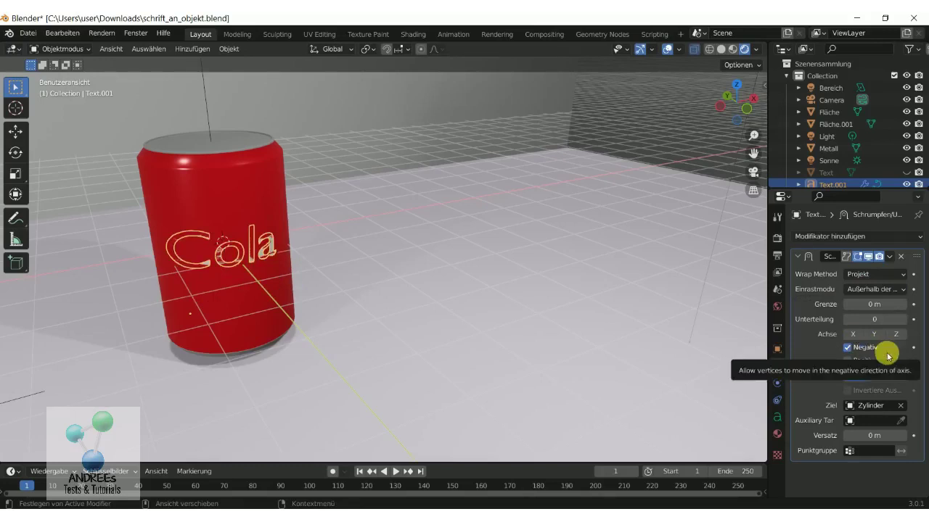
click(876, 375)
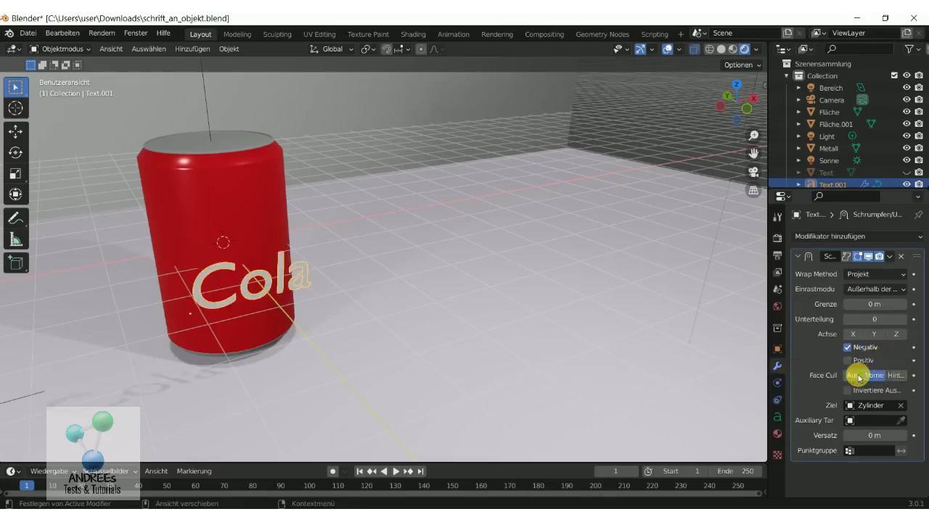
click(852, 375)
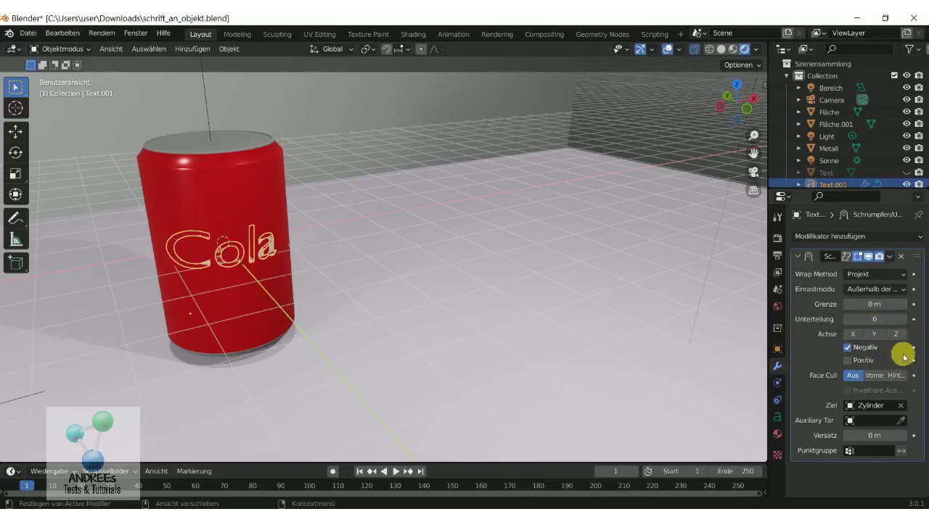
- Raise the Shrinkwrap offset (Versatz) to 0.05 m
click(902, 435)
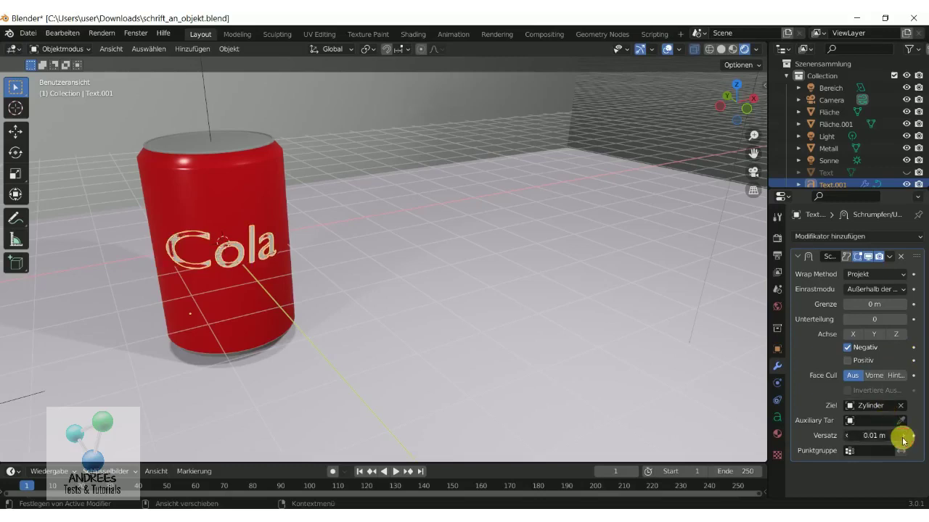
click(902, 438)
click(903, 438)
click(903, 438)
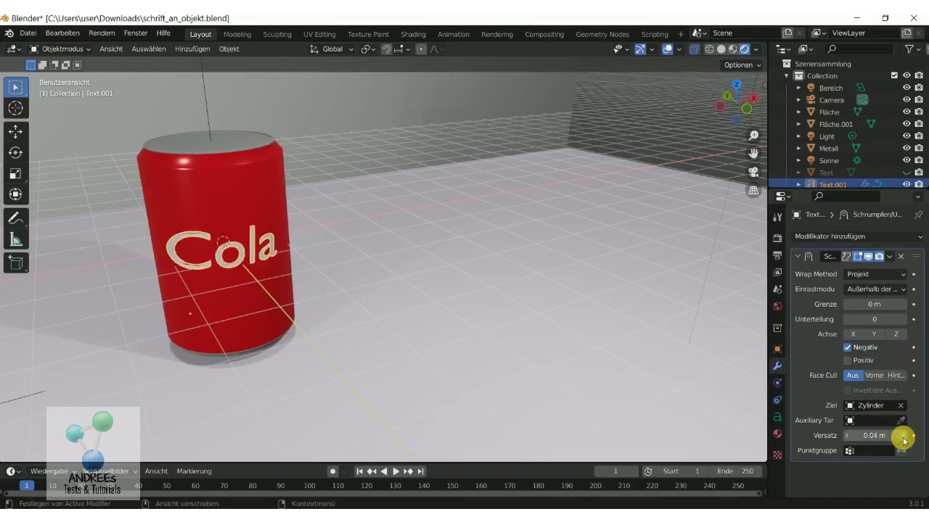
click(903, 438)
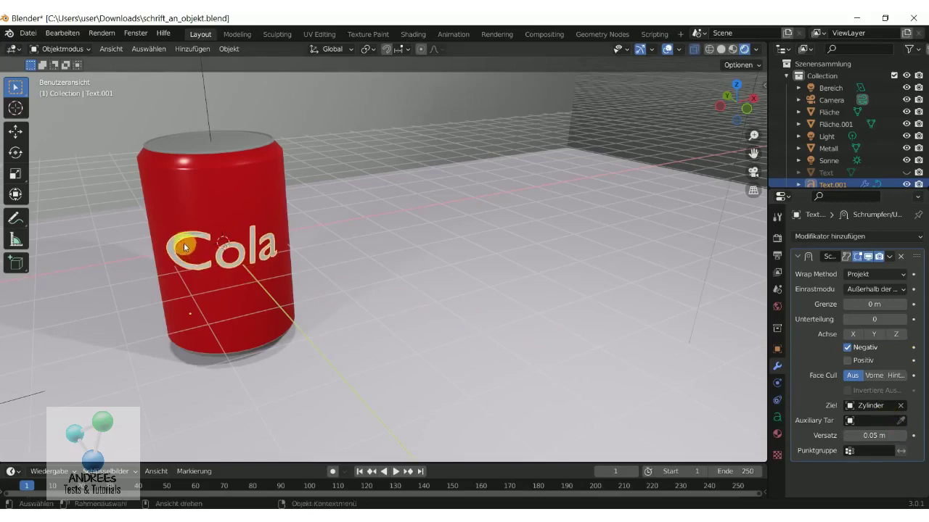
- Zoom in to inspect the wrapped lettering, then select the floor plane
scroll(183, 242, up, 4)
scroll(178, 238, down, 1)
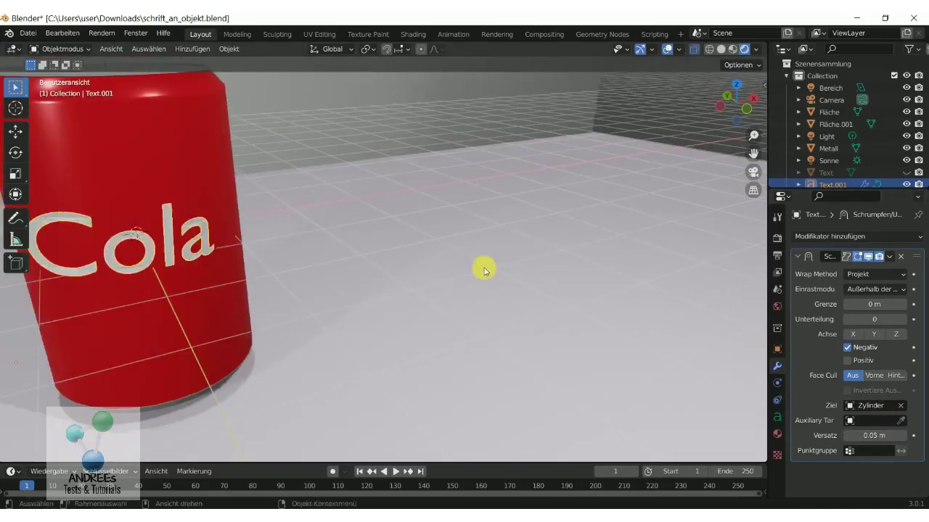
scroll(563, 275, down, 2)
scroll(563, 275, down, 2)
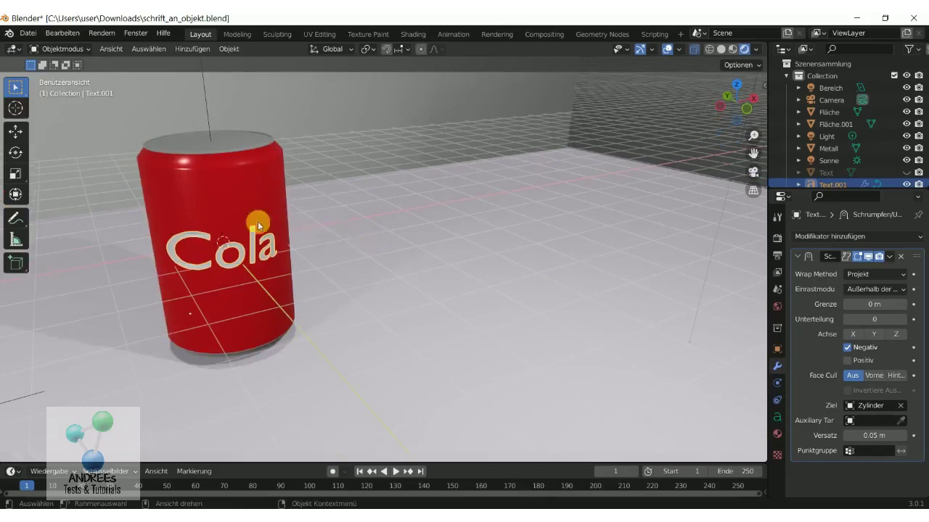
click(210, 251)
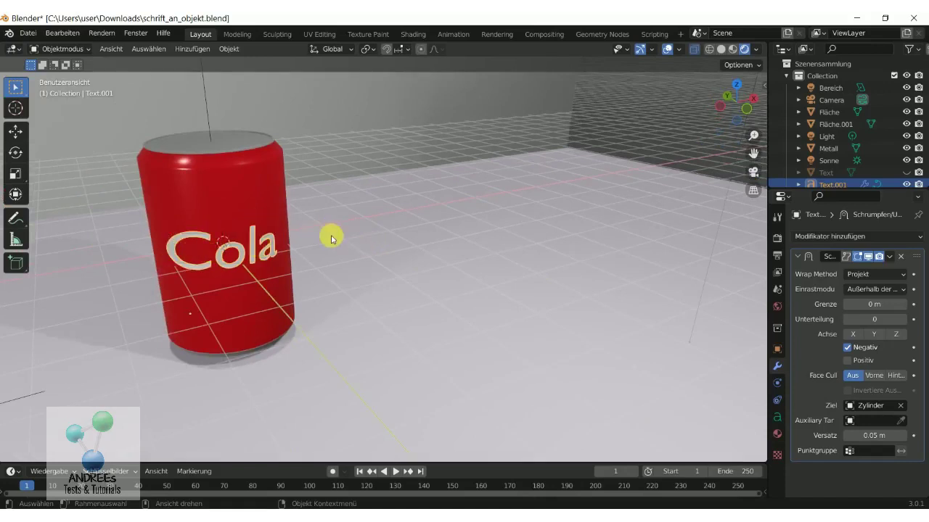
click(363, 239)
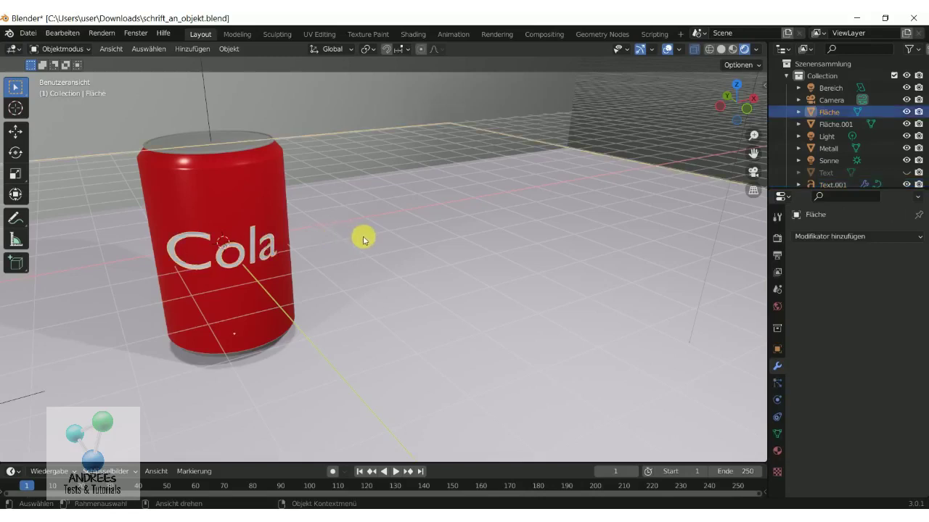
click(272, 241)
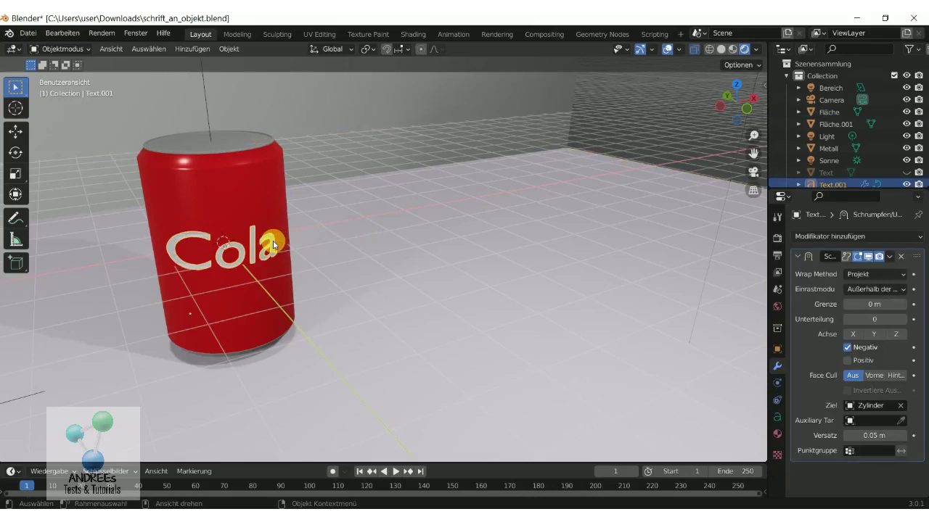
right_click(274, 244)
mouse_move(211, 241)
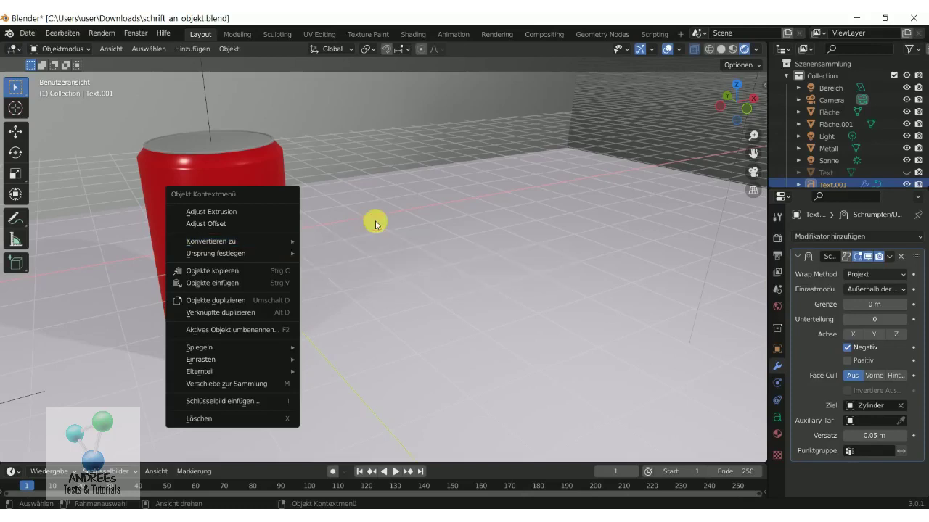
key(Escape)
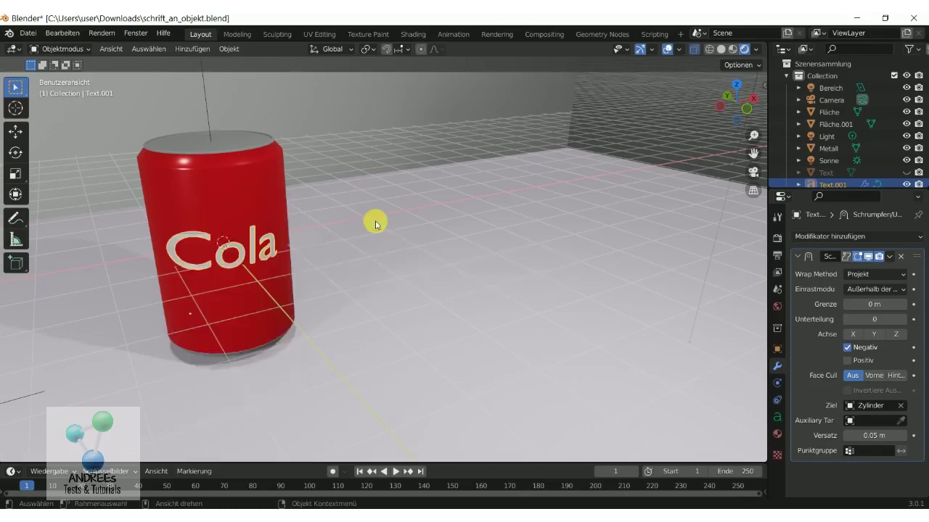
click(870, 236)
click(692, 228)
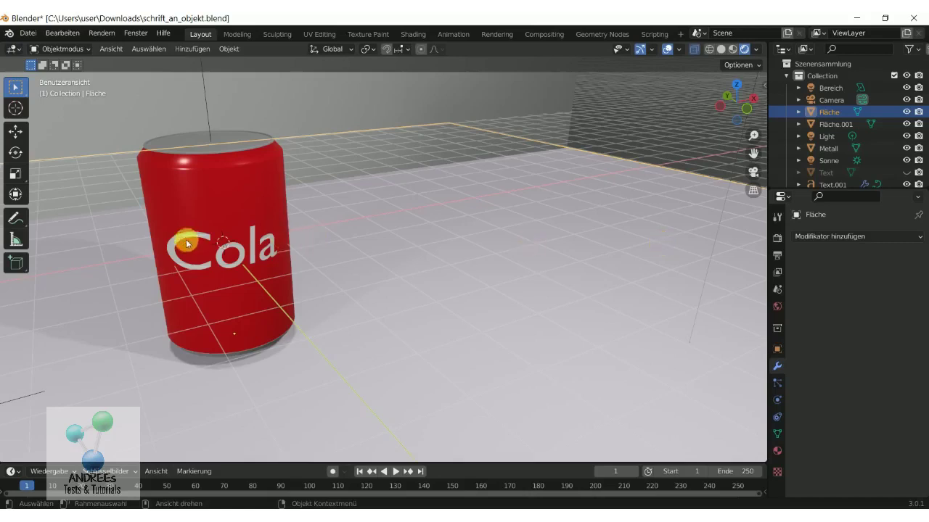
click(193, 266)
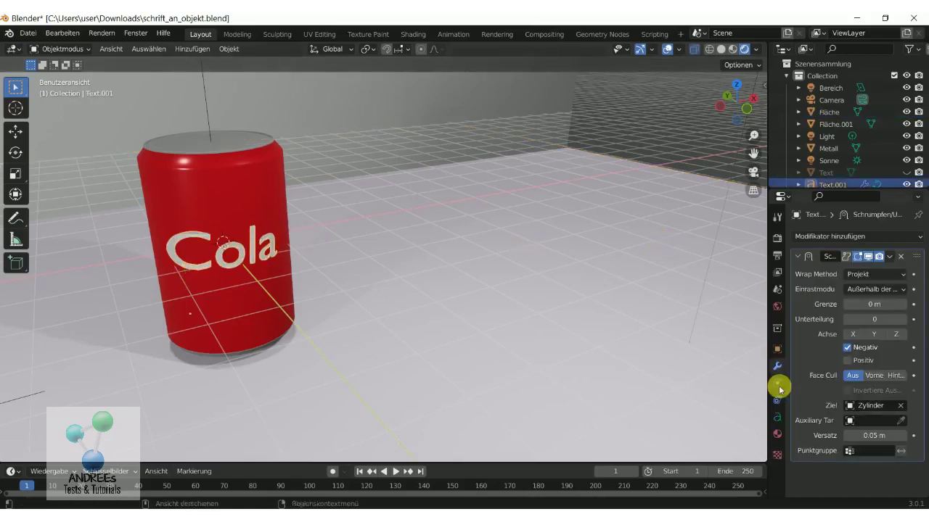
- Create a new non-node material for the text with white base colour and Metallic about 0.343
click(777, 434)
click(837, 291)
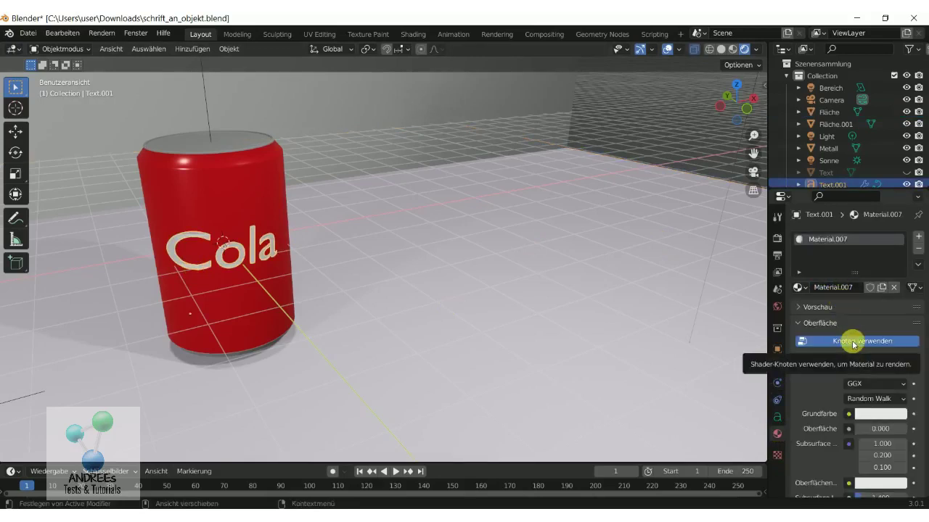
click(853, 343)
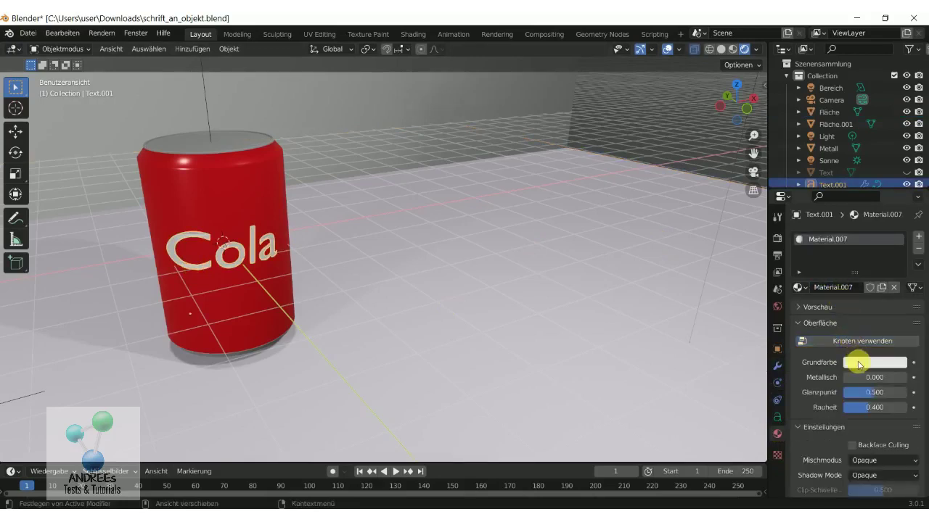
click(858, 363)
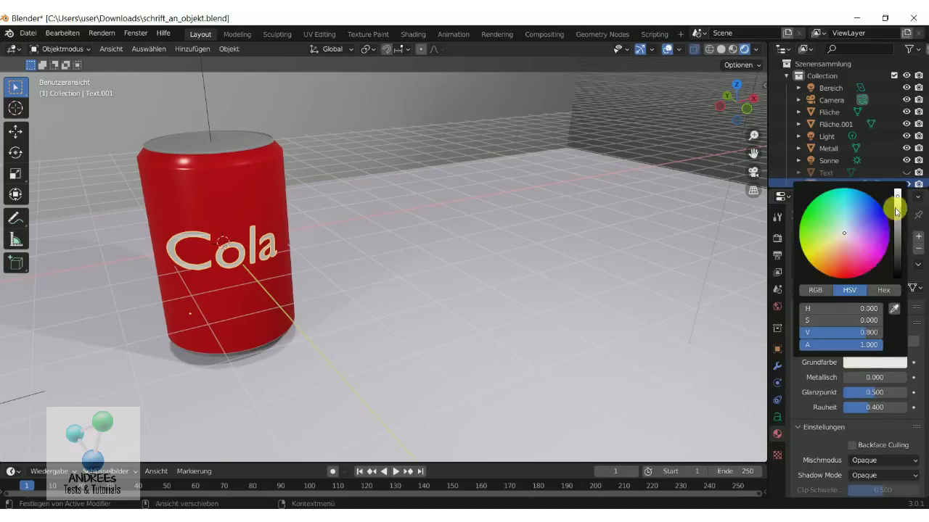
drag(898, 199, 898, 189)
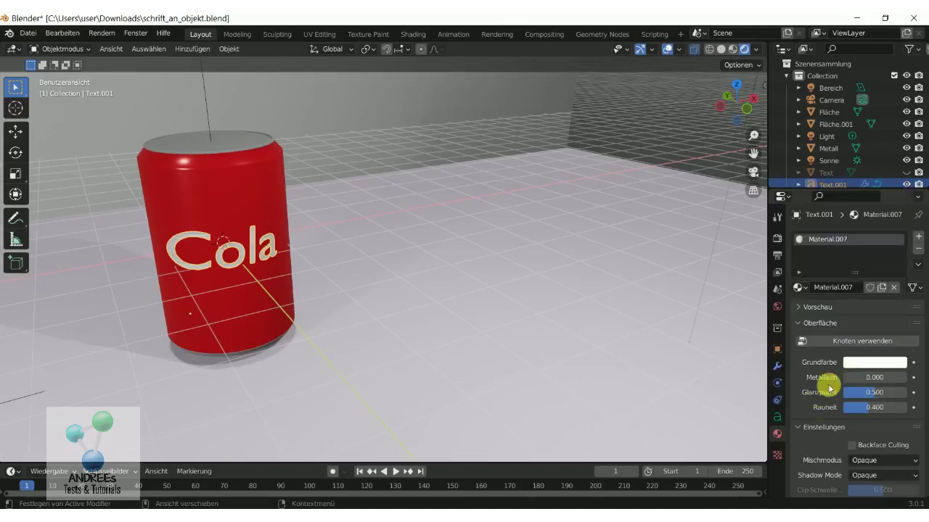
drag(875, 377, 896, 377)
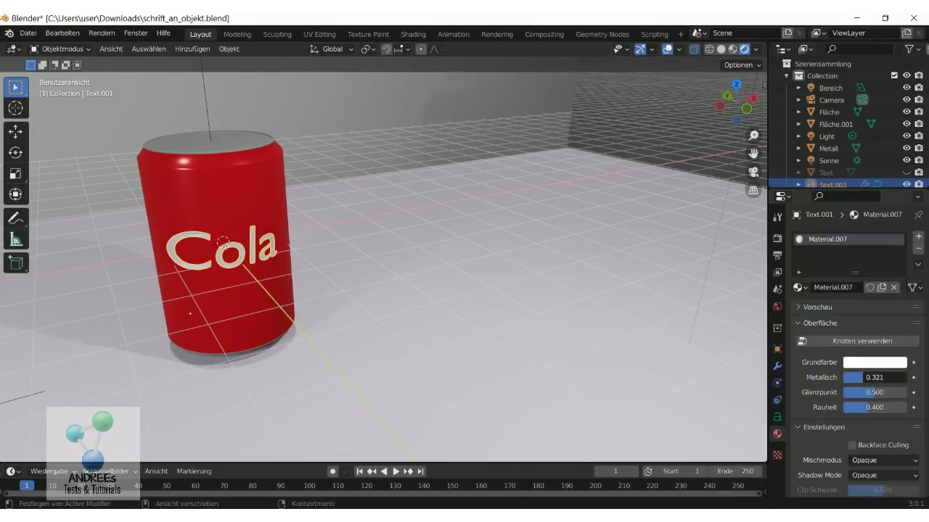
- Select the floor plane, turn off viewport overlays, and zoom out to frame the can
scroll(436, 237, down, 1)
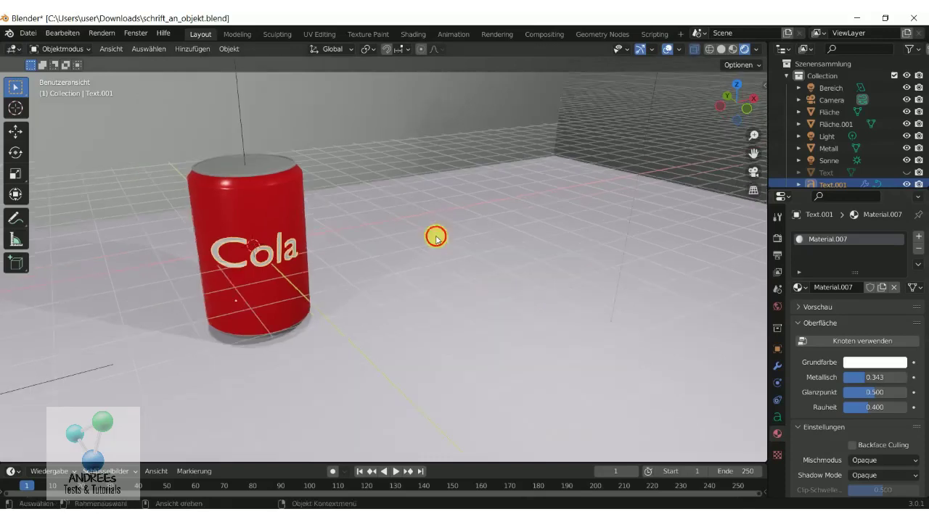
click(436, 236)
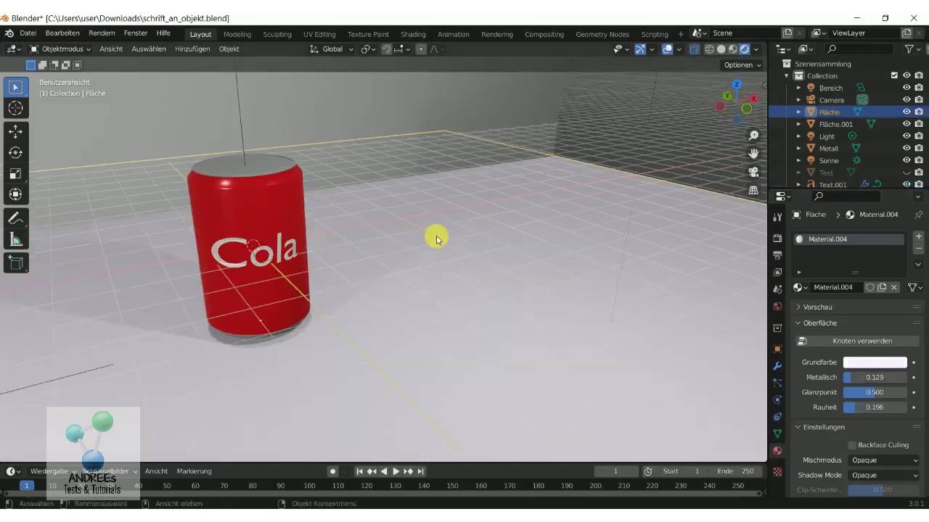
click(667, 49)
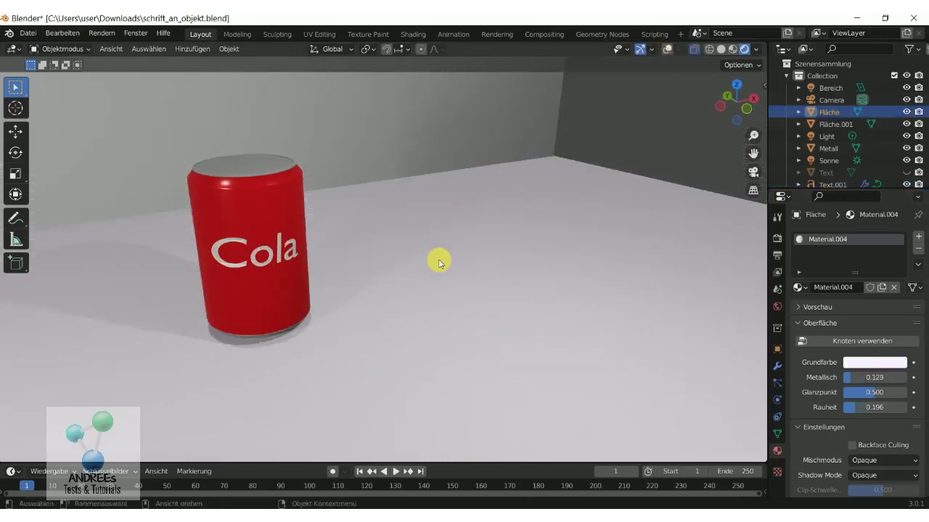
scroll(439, 263, down, 2)
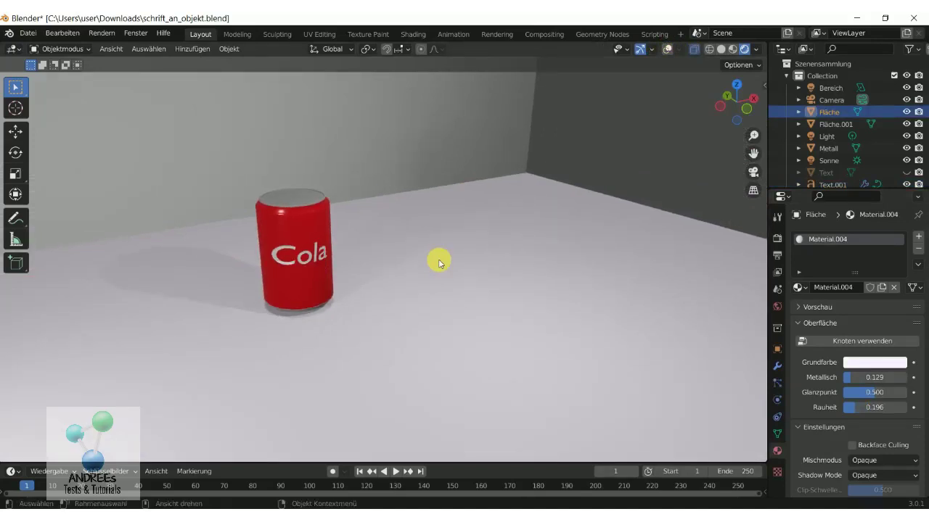
scroll(439, 263, down, 1)
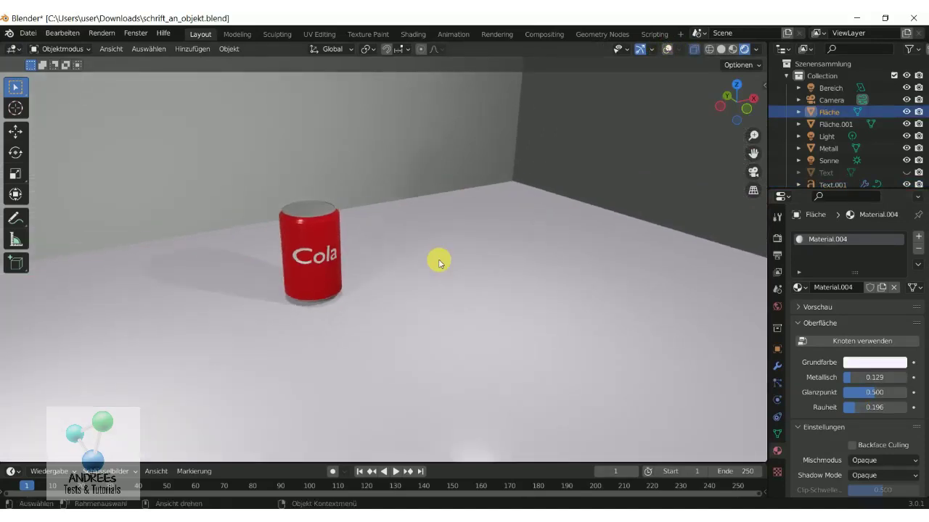